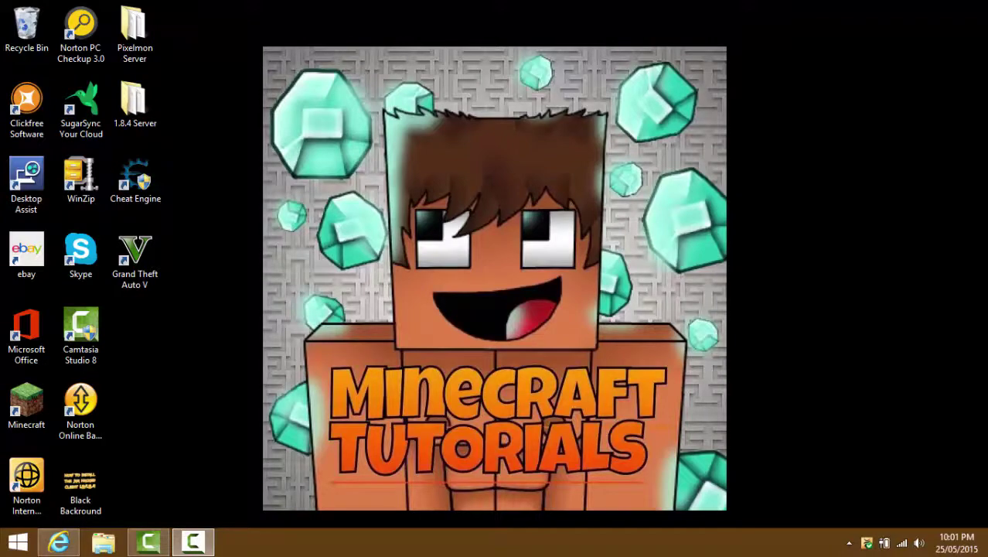
- Search Google for 'wizardhax' in Internet Explorer
left_click(59, 541)
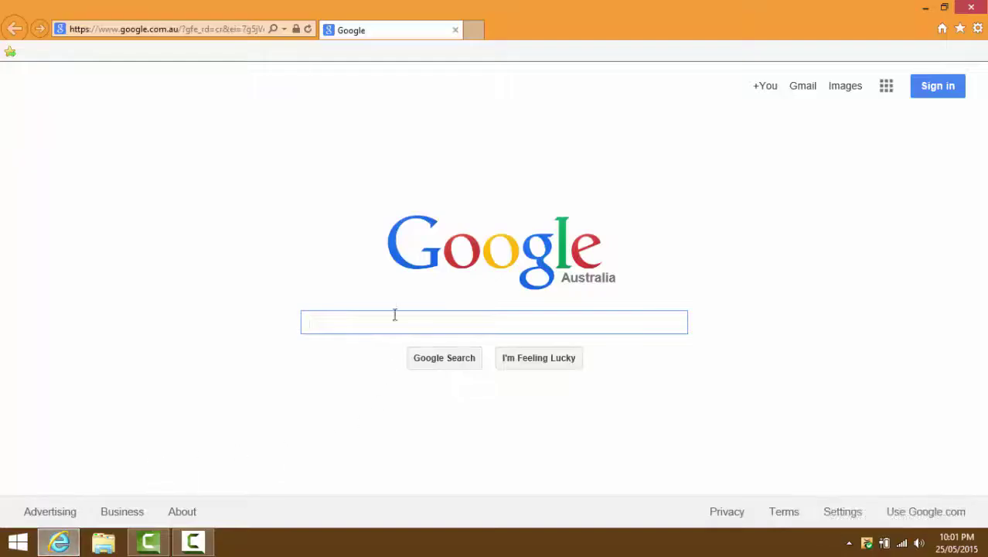
type("wizardha")
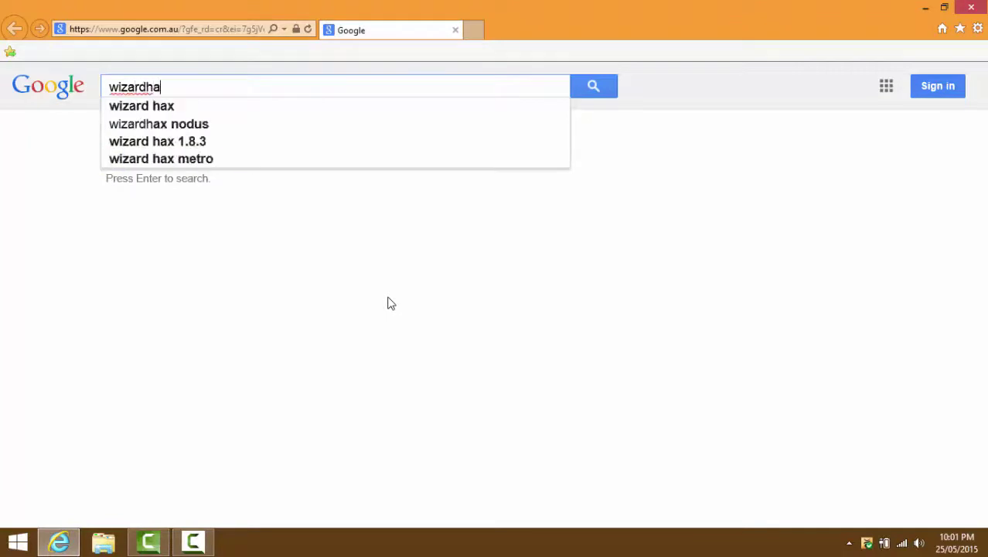
type("x")
key("Return")
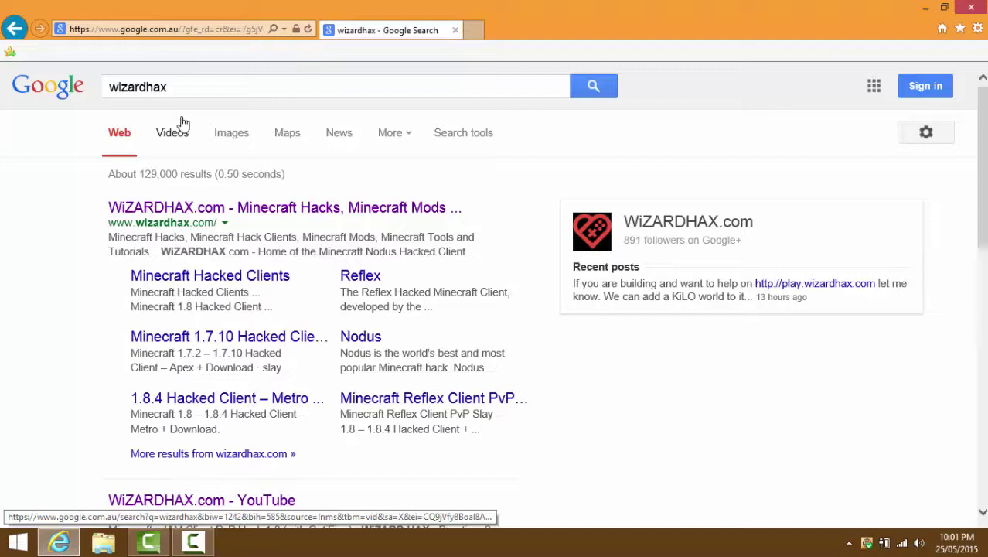
- Open the WiZARDHAX.com result and scroll down to its latest content
left_click(369, 206)
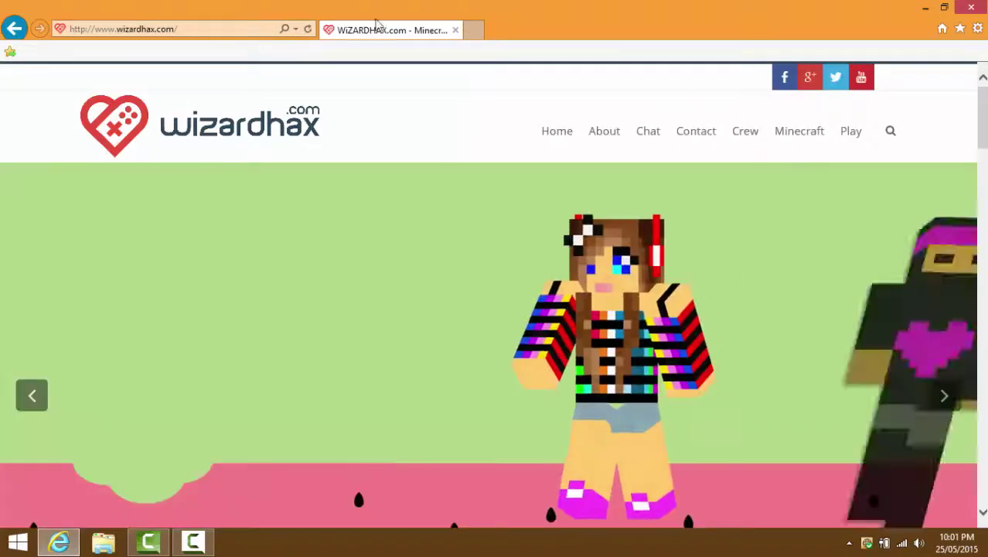
scroll(443, 93, "down", 3)
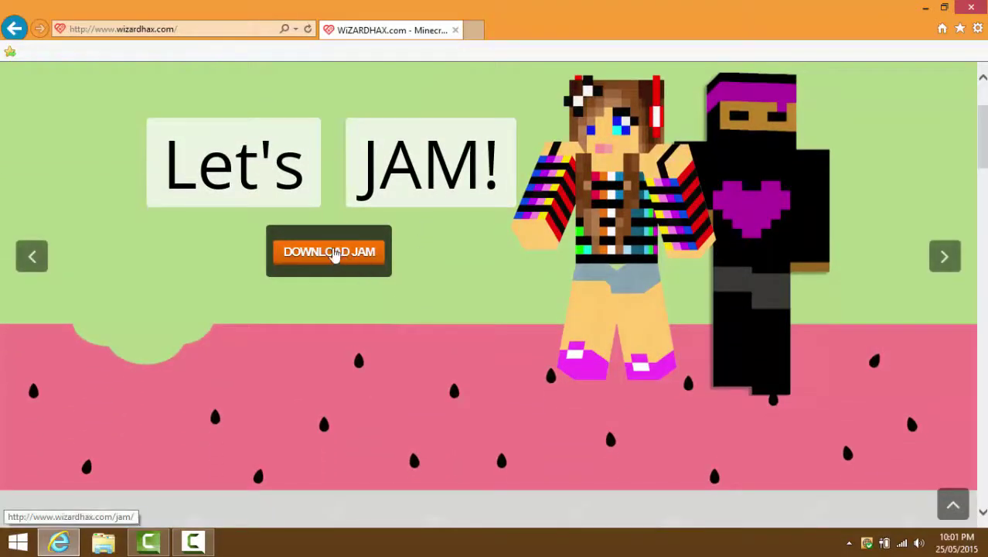
scroll(338, 253, "down", 5)
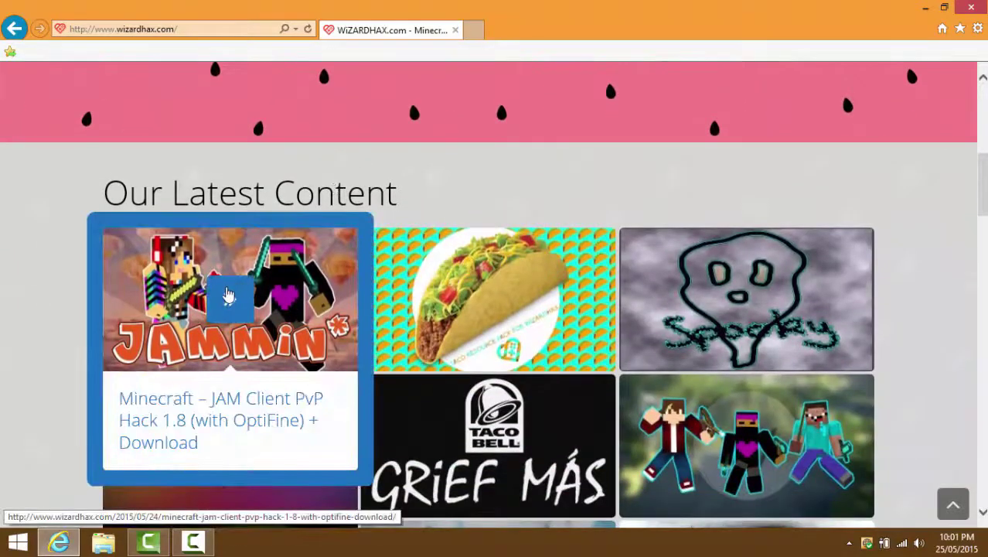
- Open the 'Minecraft – JAM Client PvP Hack 1.8 (with OptiFine)' article
left_click(238, 293)
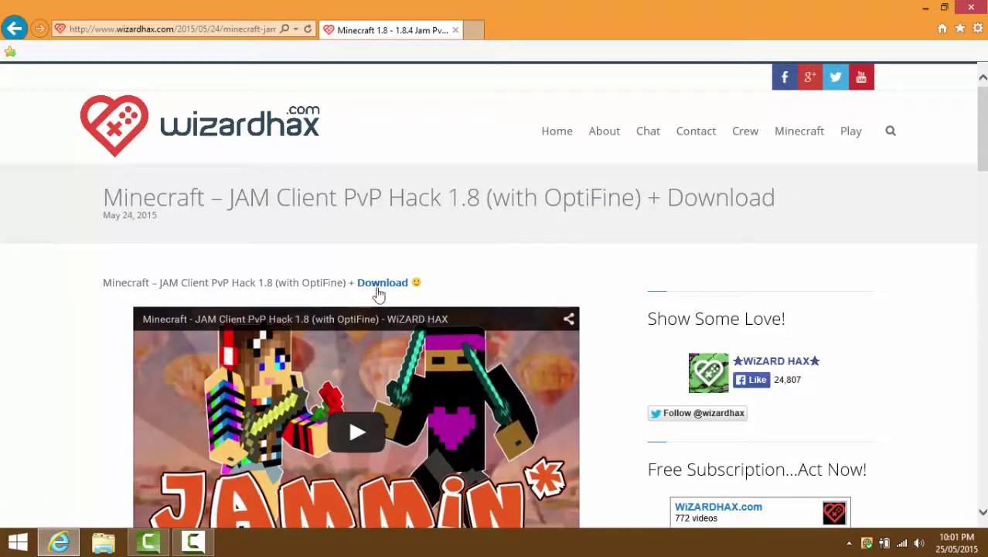
scroll(390, 282, "down", 6)
scroll(202, 267, "down", 15)
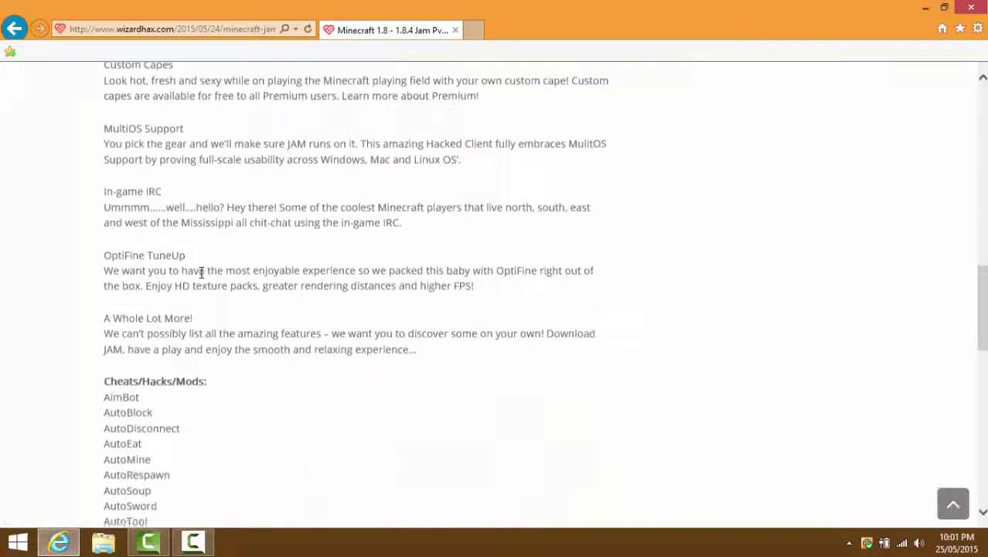
scroll(194, 346, "up", 20)
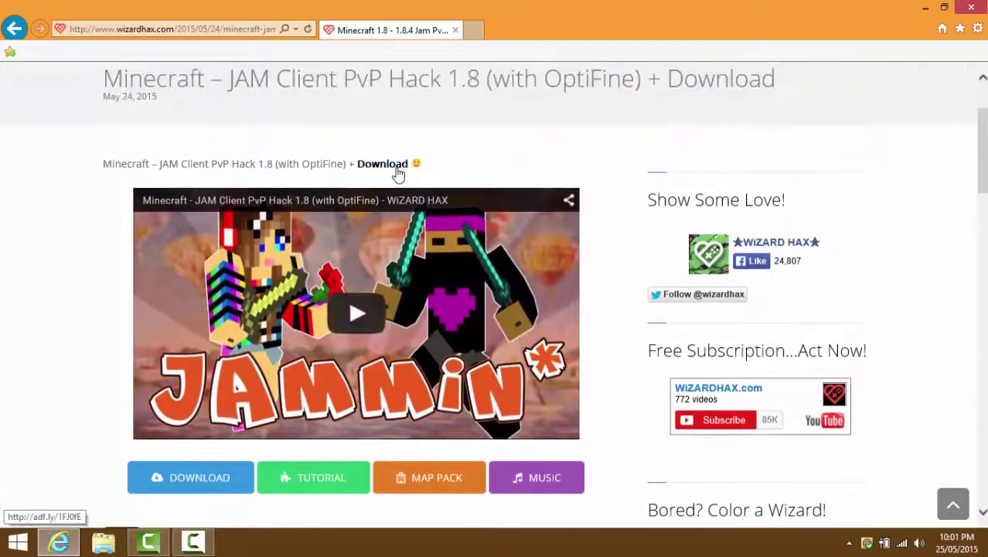
- Follow the article's download link and skip the adf.ly ad to reach the JAM page
left_click(385, 160)
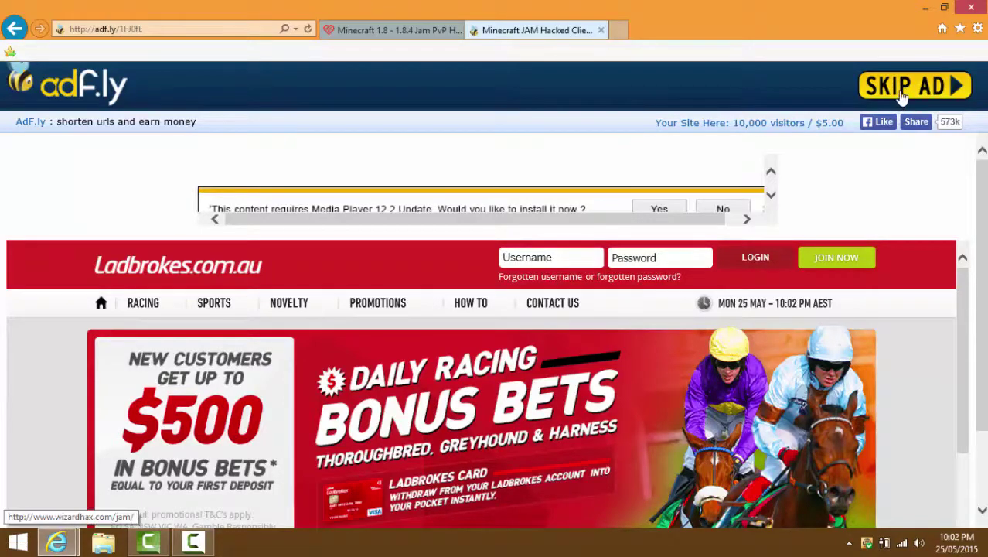
left_click(902, 94)
scroll(696, 82, "down", 1)
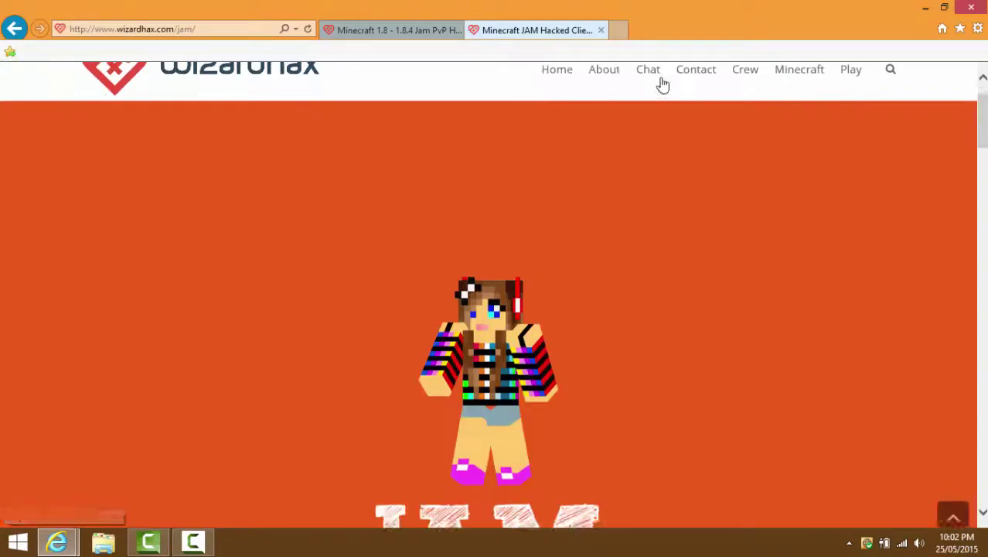
scroll(470, 104, "down", 3)
- Bring up the JAM page's Download section offering builds 1.8.x and 1.6.4
left_click(552, 421)
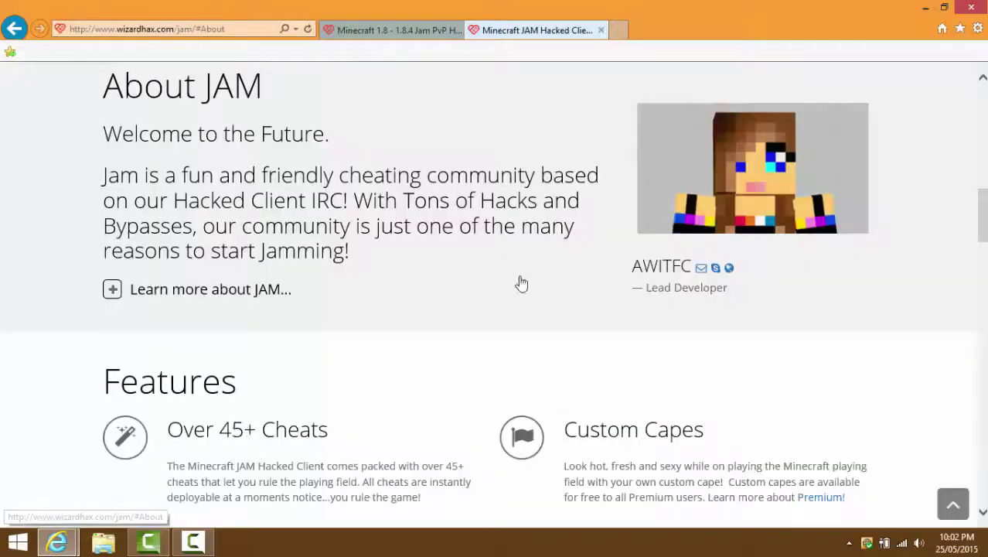
scroll(519, 263, "up", 5)
scroll(518, 210, "down", 12)
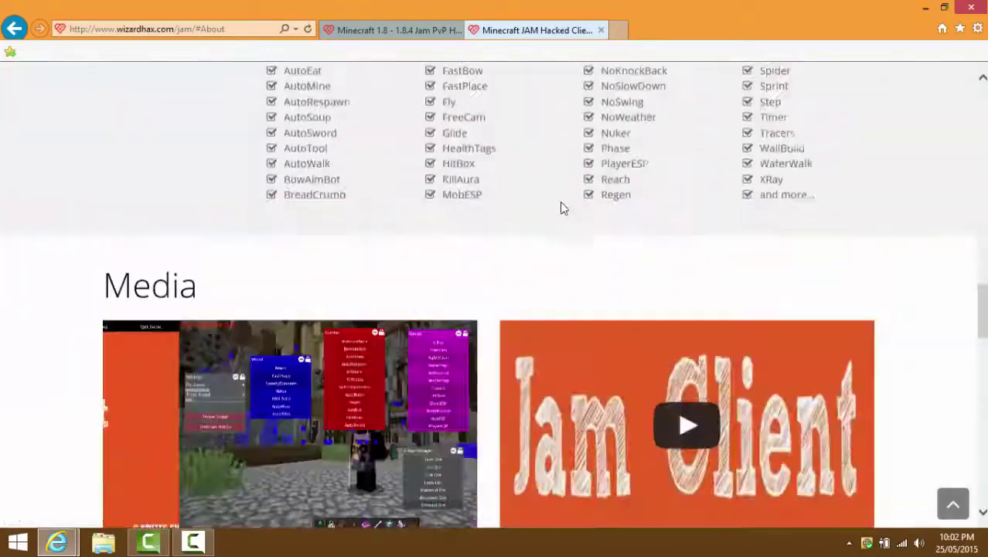
scroll(563, 208, "down", 15)
scroll(404, 210, "up", 6)
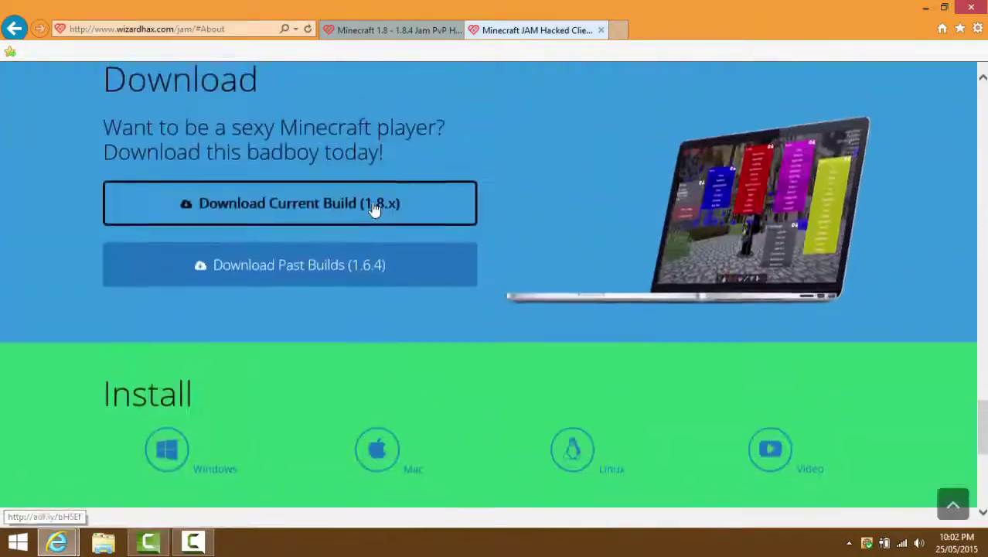
scroll(413, 182, "up", 10)
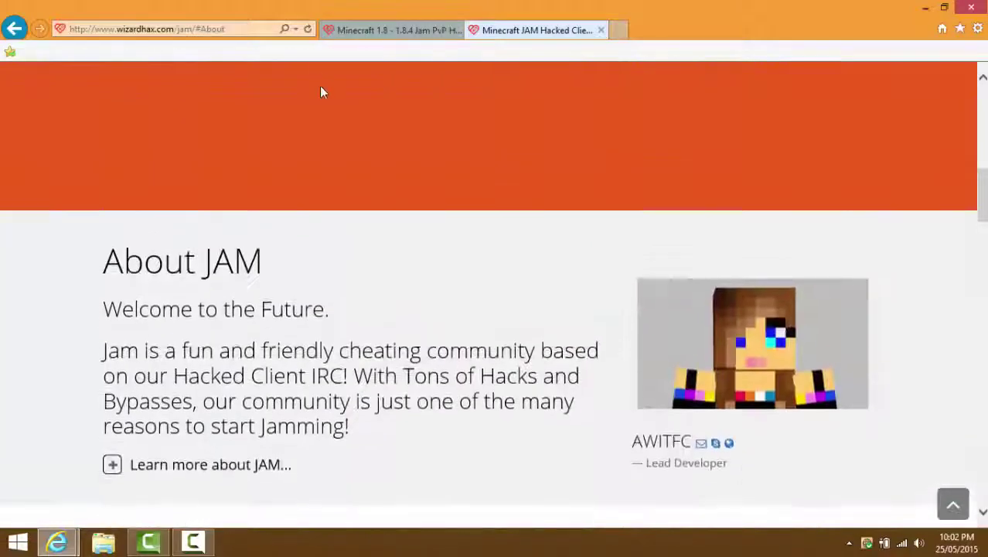
scroll(322, 92, "up", 4)
left_click(435, 404)
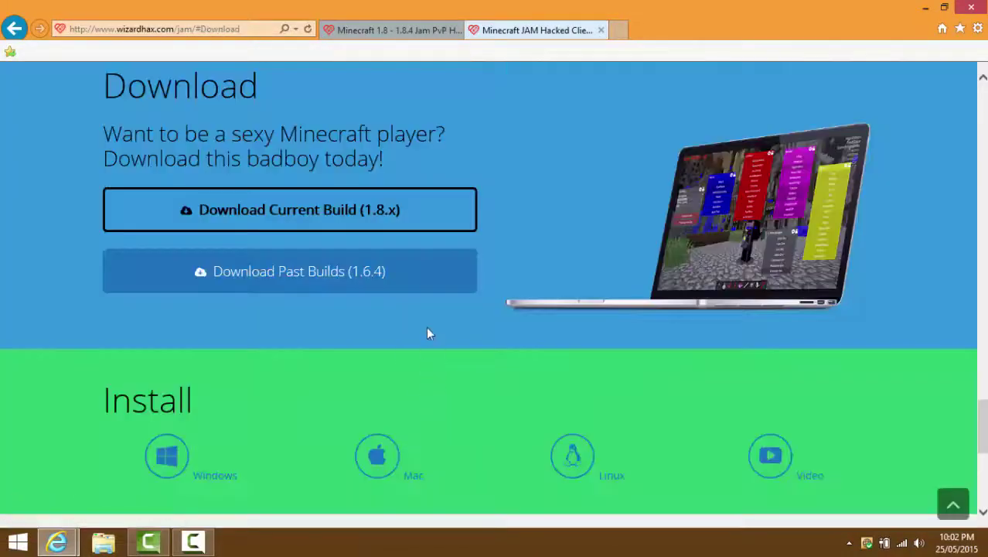
- Choose Download Current Build (1.8.x) and skip the adf.ly ad to reach jam.awitfc.eu
left_click(391, 229)
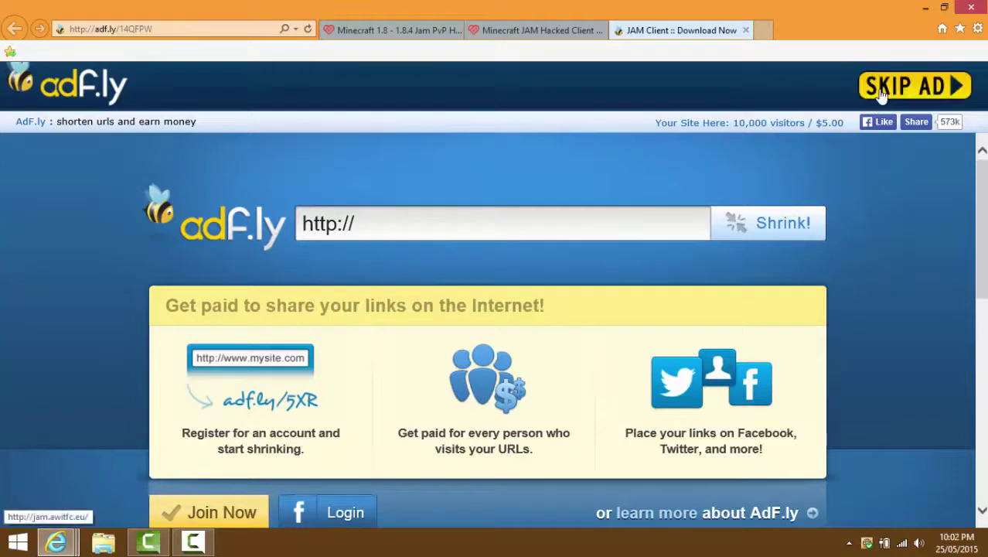
left_click(882, 91)
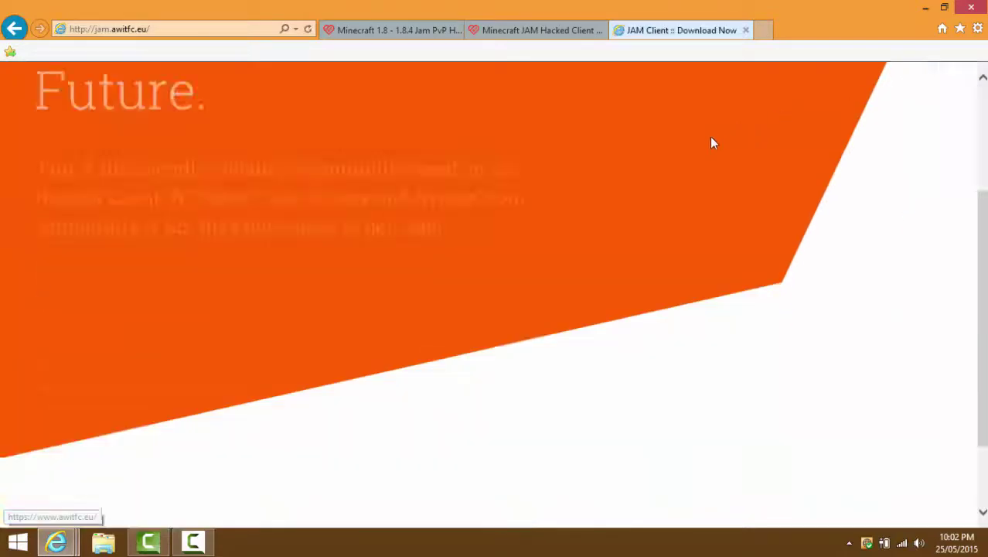
scroll(346, 128, "down", 1)
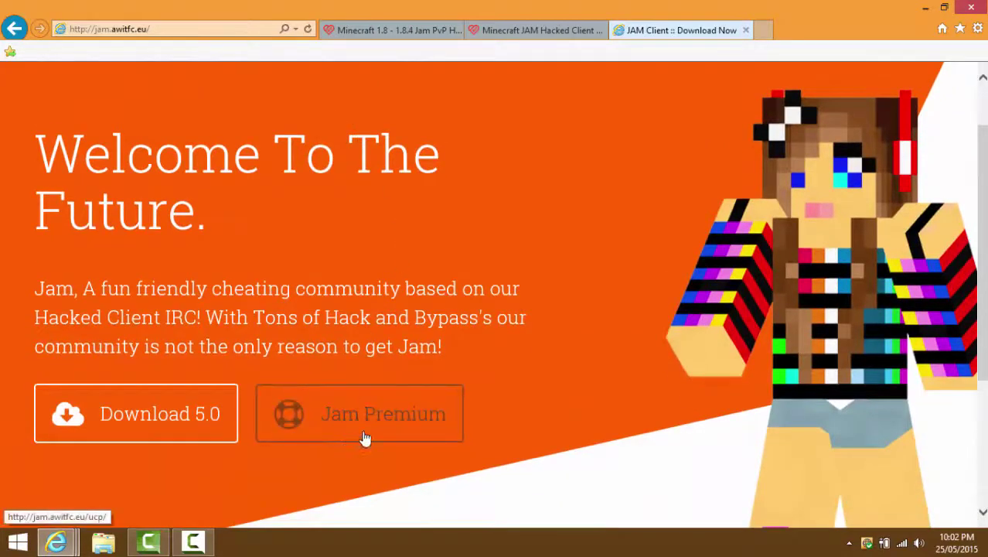
- Start the Download 5.0 link and close the trading ad tab it opened
left_click(176, 420)
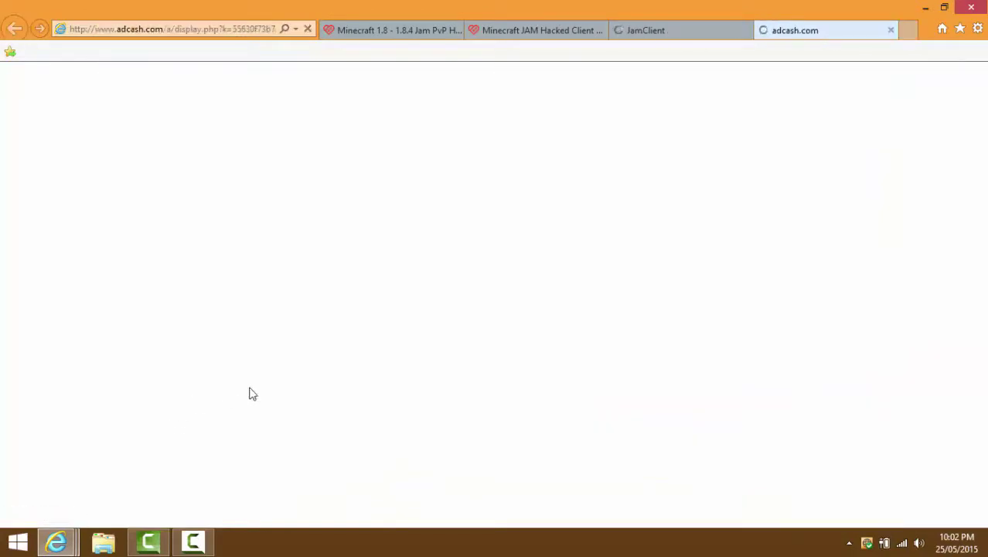
left_click(707, 32)
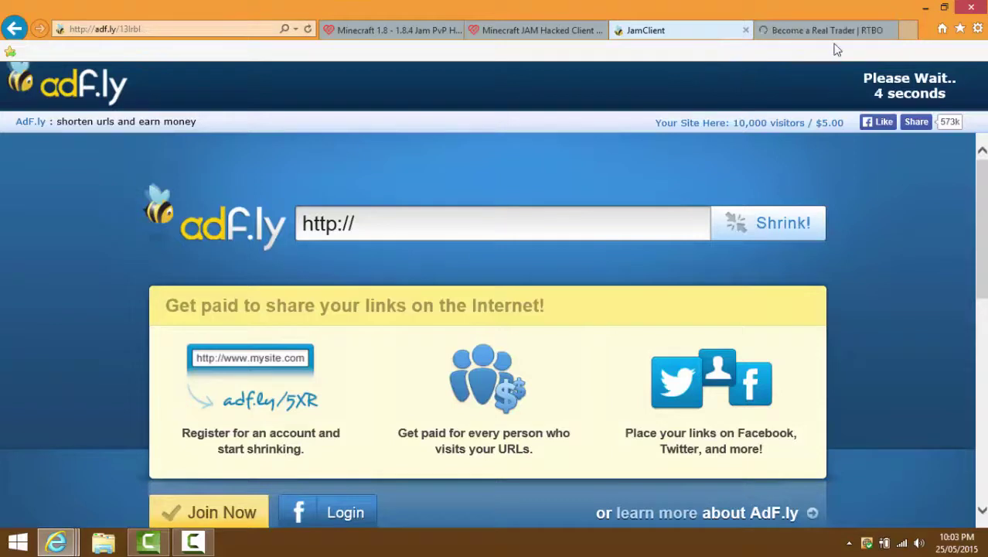
left_click(890, 30)
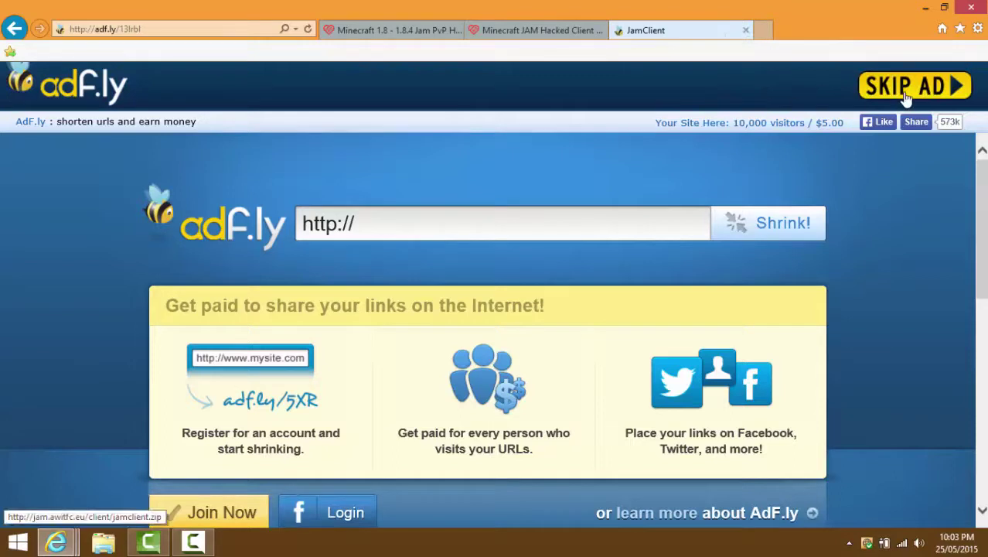
- Skip the ad to get jamclient.zip, dismiss the download prompt, and close the browser
left_click(909, 91)
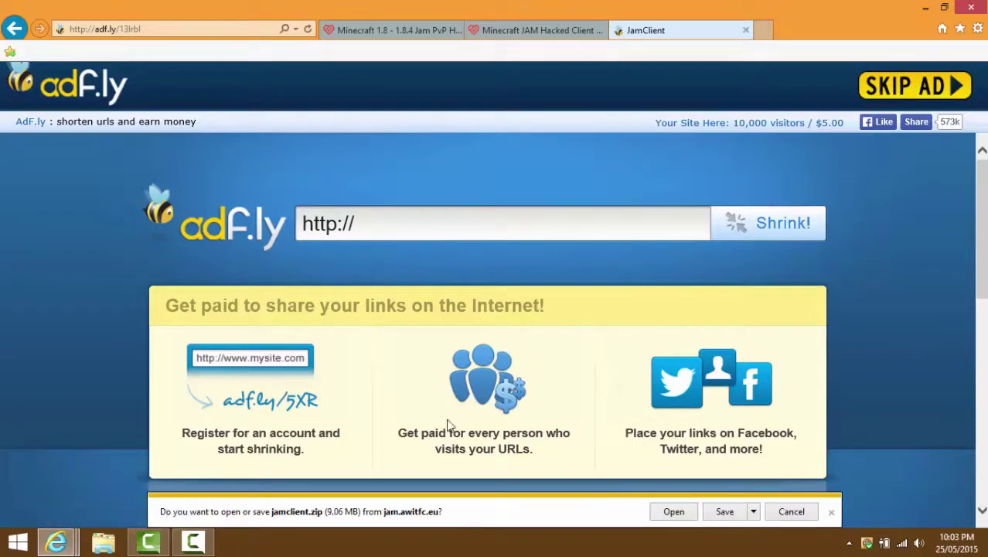
left_click(794, 513)
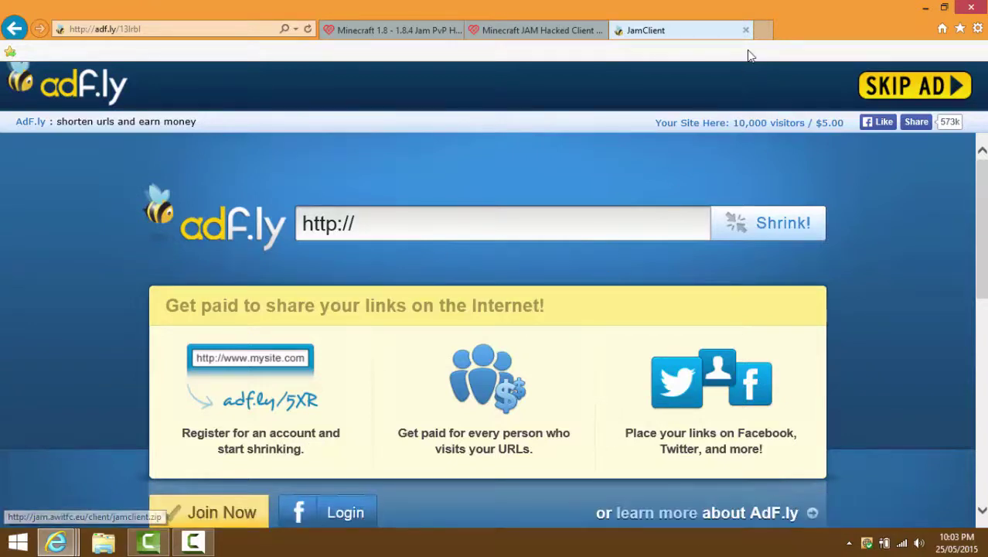
left_click(971, 8)
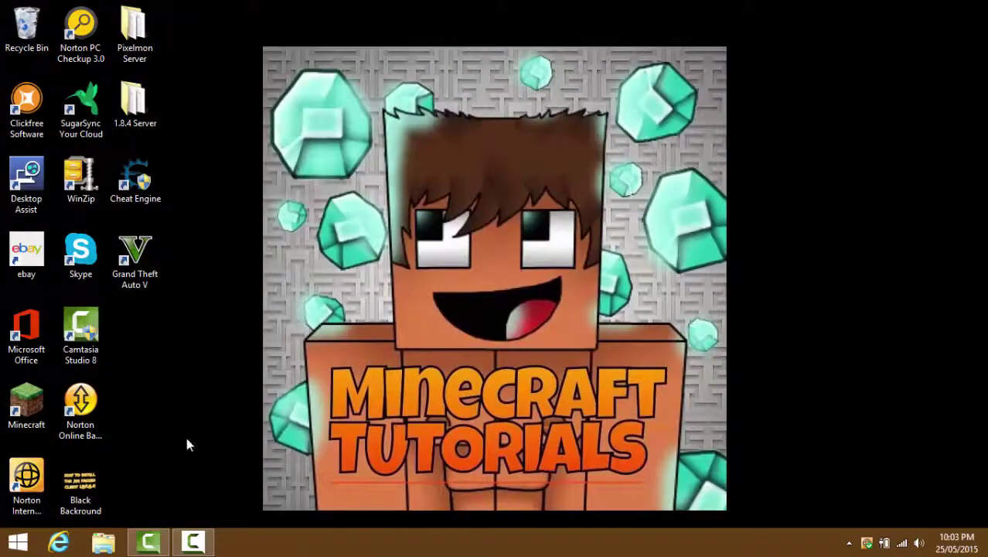
- Move the jamclient archive from the Downloads folder onto the desktop
left_click(103, 541)
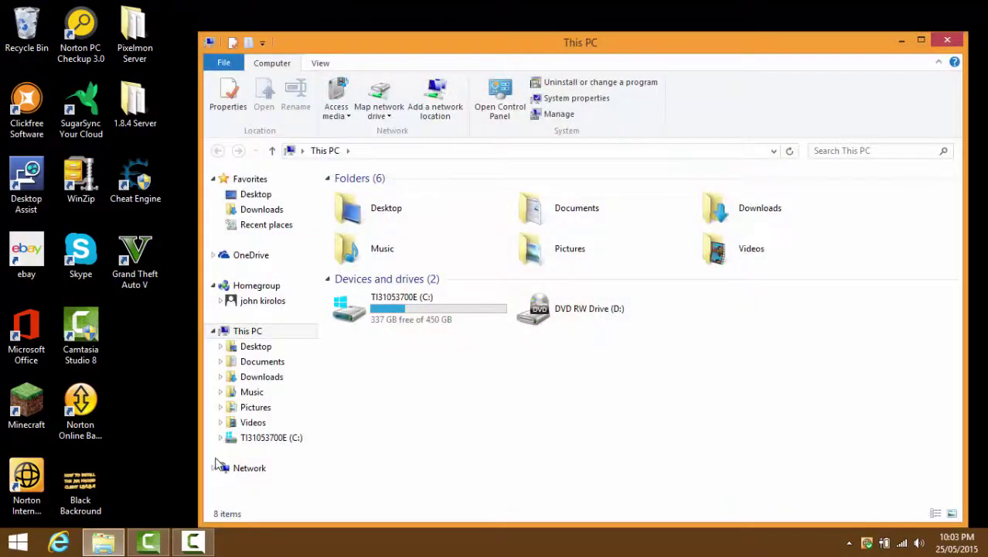
left_click(282, 377)
left_click(698, 393)
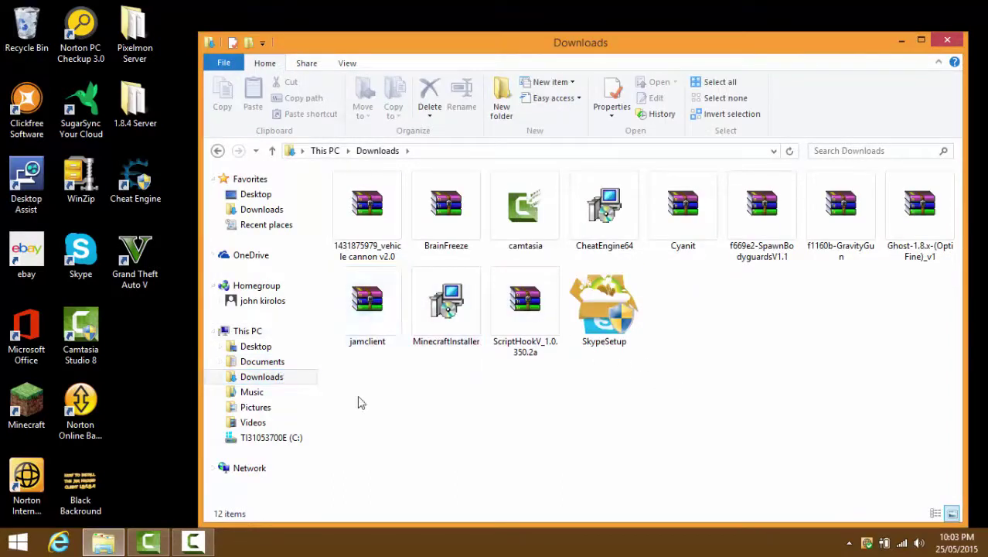
left_click(362, 320)
left_click_drag(376, 327, 133, 334)
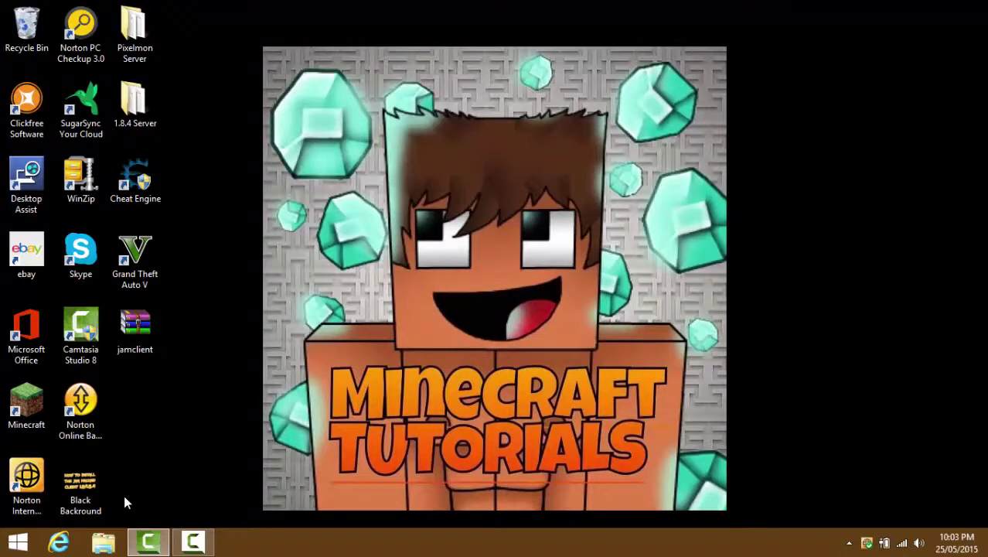
- Run %appdata% from the Run dialog to open the Roaming folder
key("super+s")
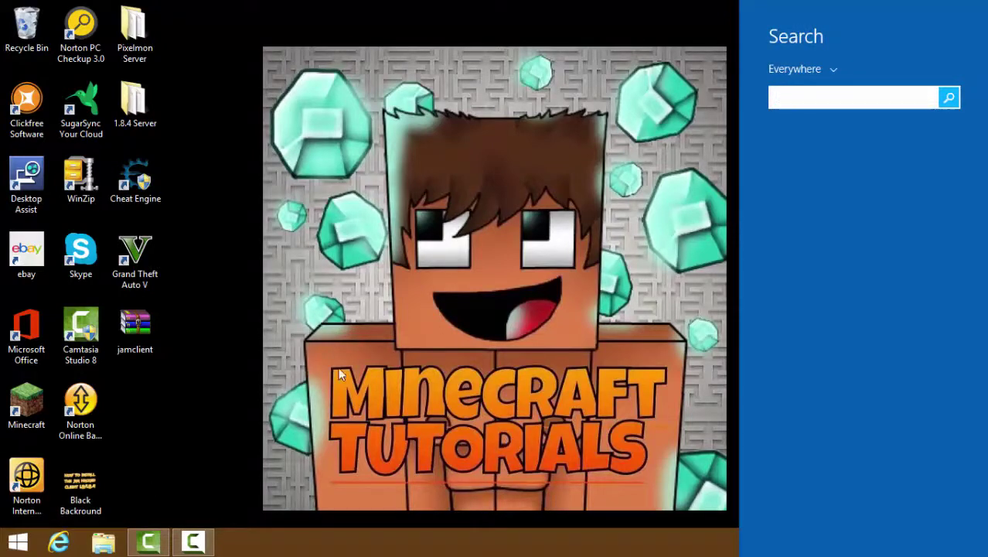
left_click(369, 350)
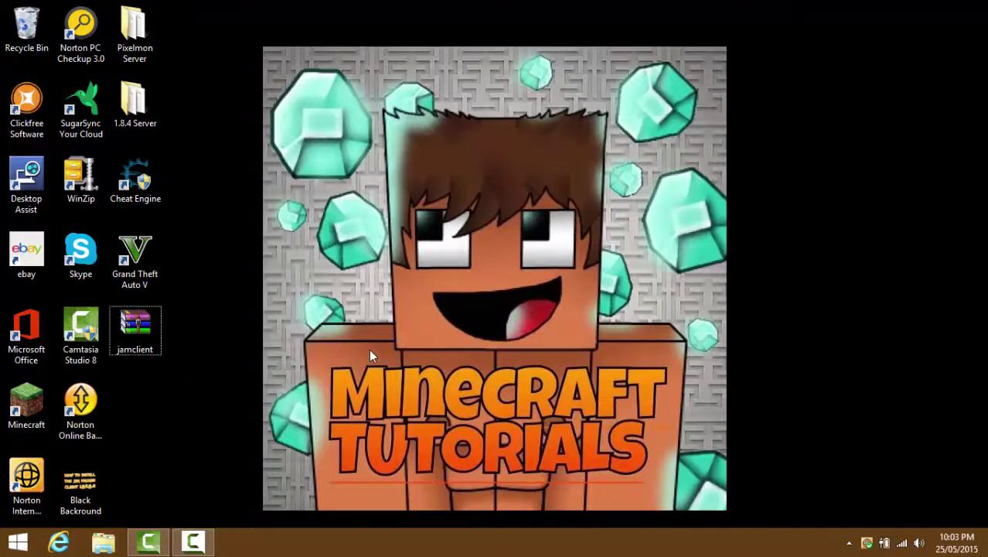
key("super+r")
key("BackSpace")
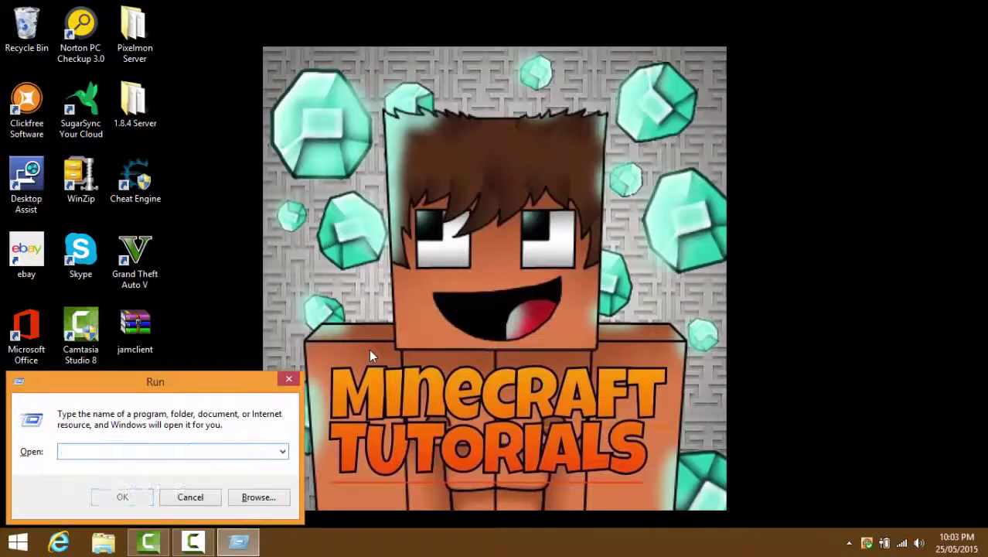
left_click(289, 379)
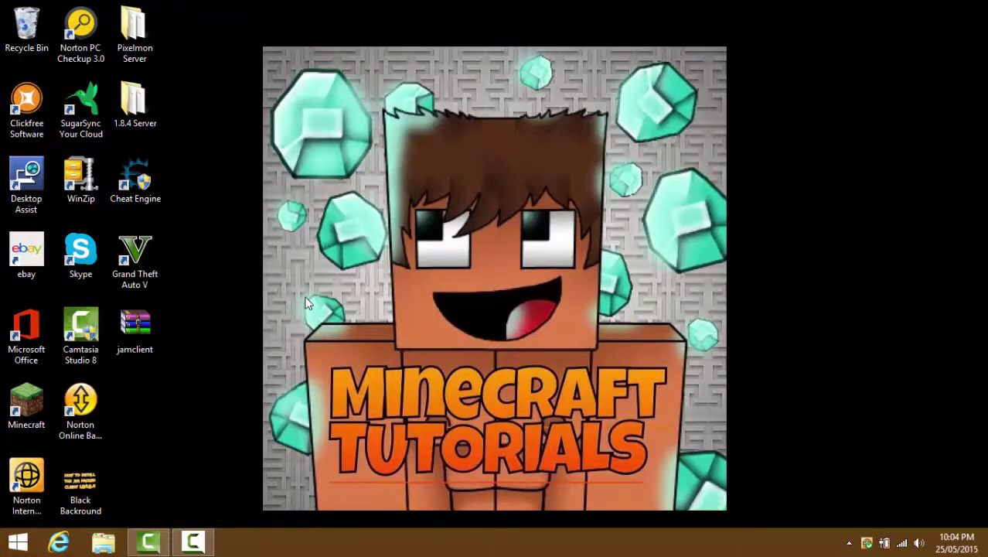
key("super+r")
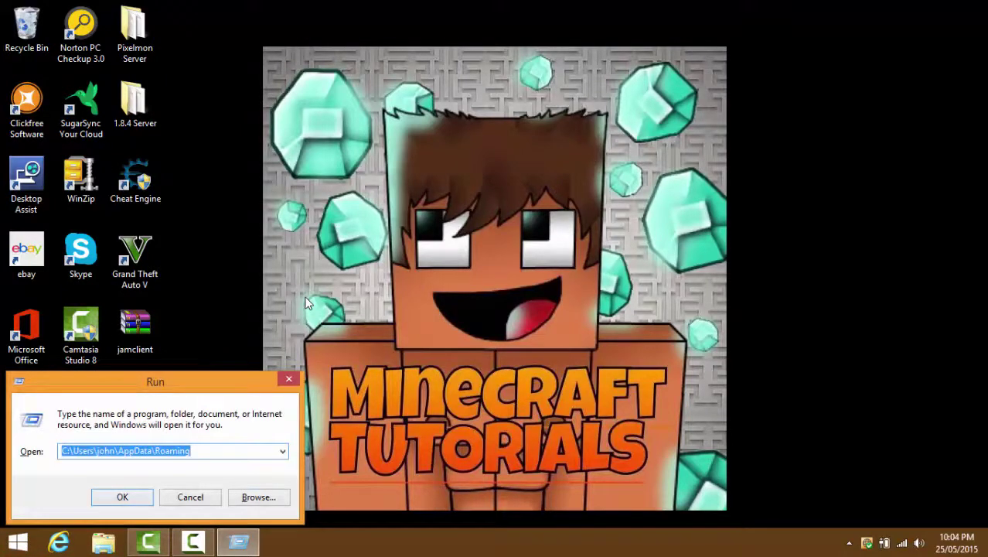
key("BackSpace")
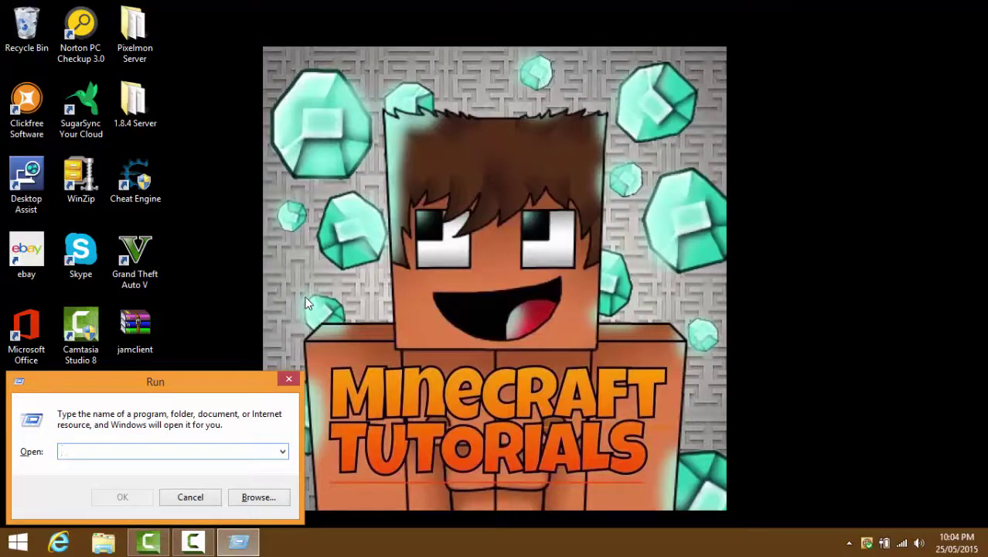
type("%app")
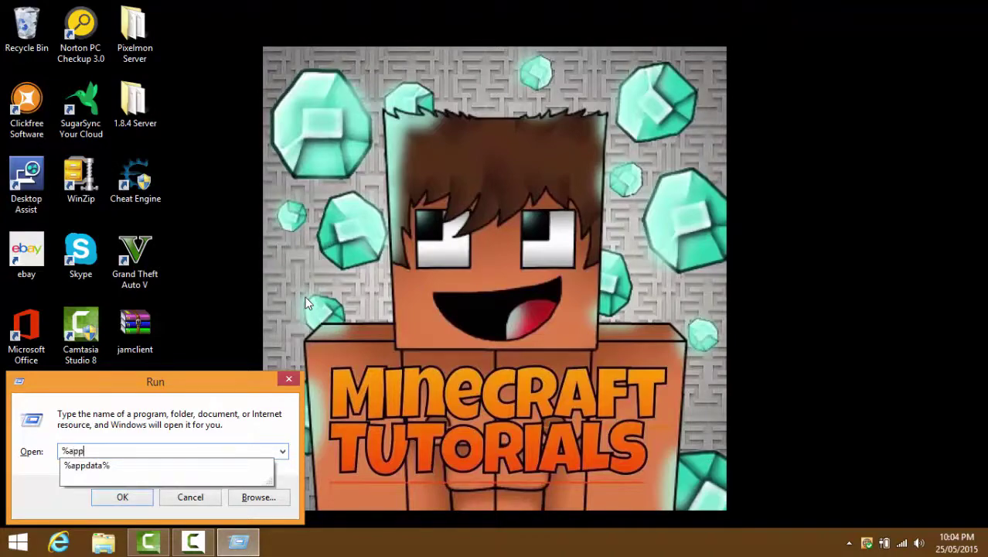
type("data%")
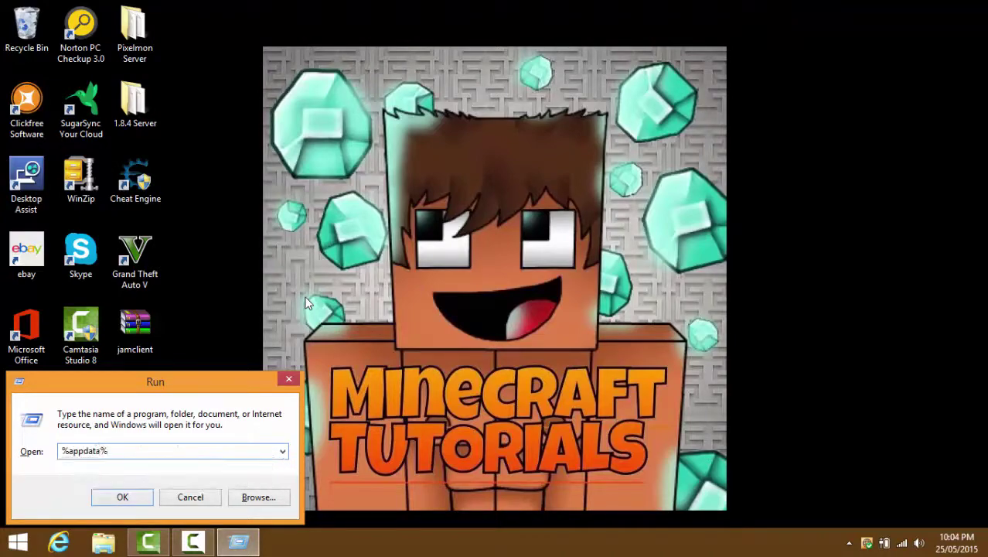
key("Return")
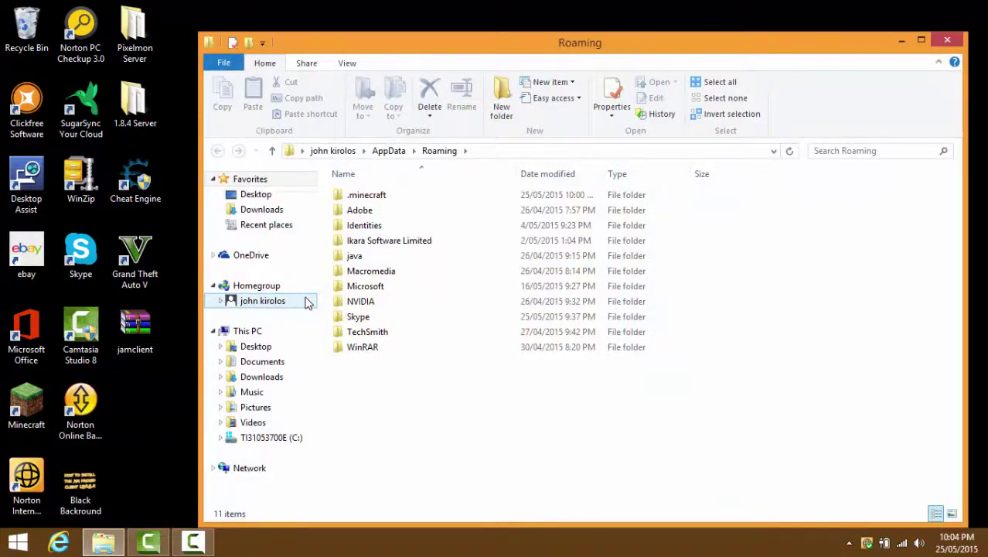
- Open the .minecraft folder and then its versions subfolder
left_click_drag(777, 49, 721, 31)
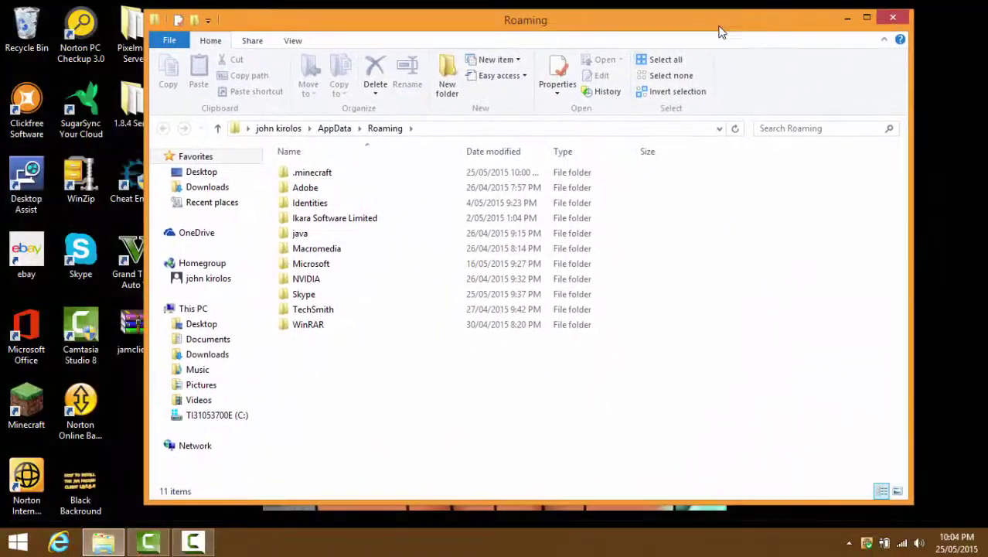
double_click(308, 173)
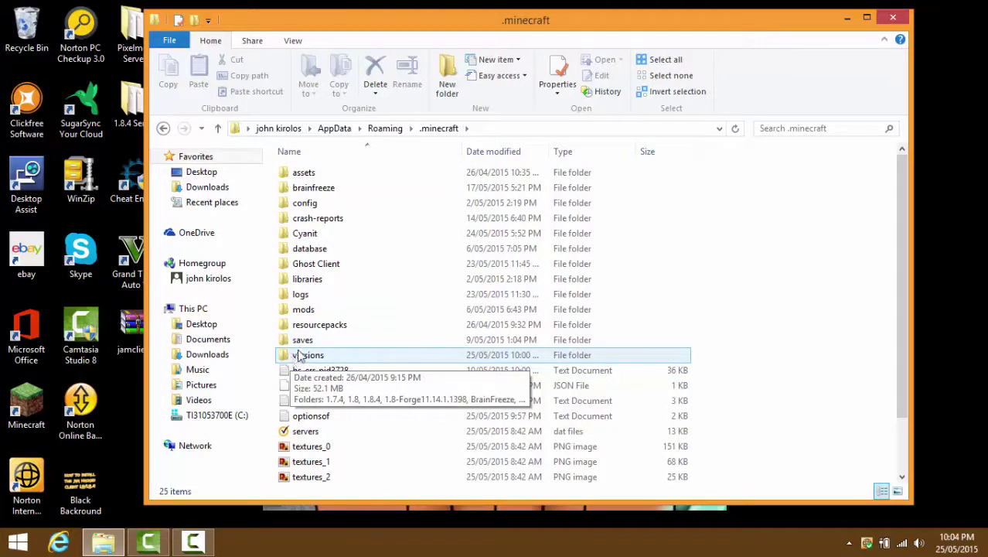
double_click(336, 356)
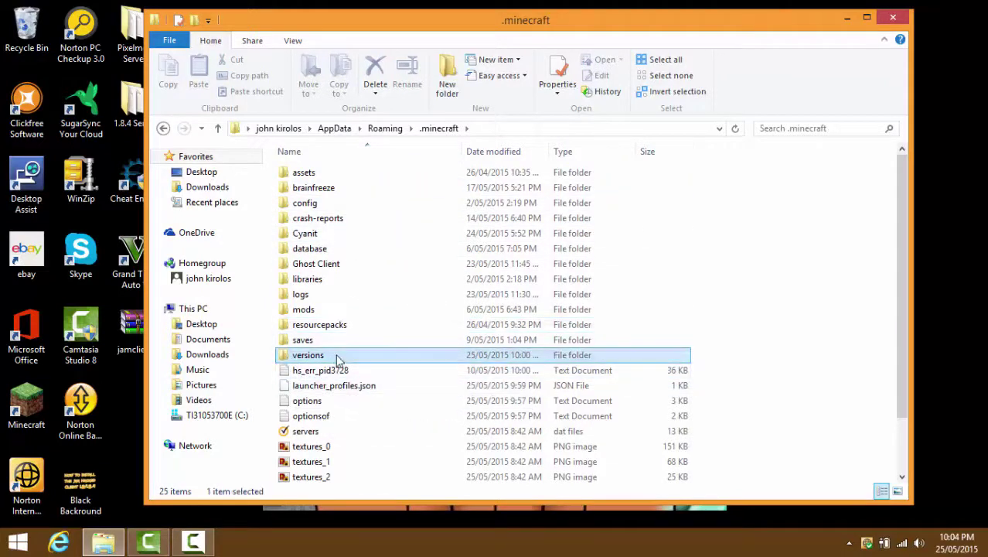
left_click_drag(464, 30, 570, 62)
- Open jamclient.zip in WinRAR and drag its JamClient folder into the versions folder
left_click(138, 326)
double_click(139, 323)
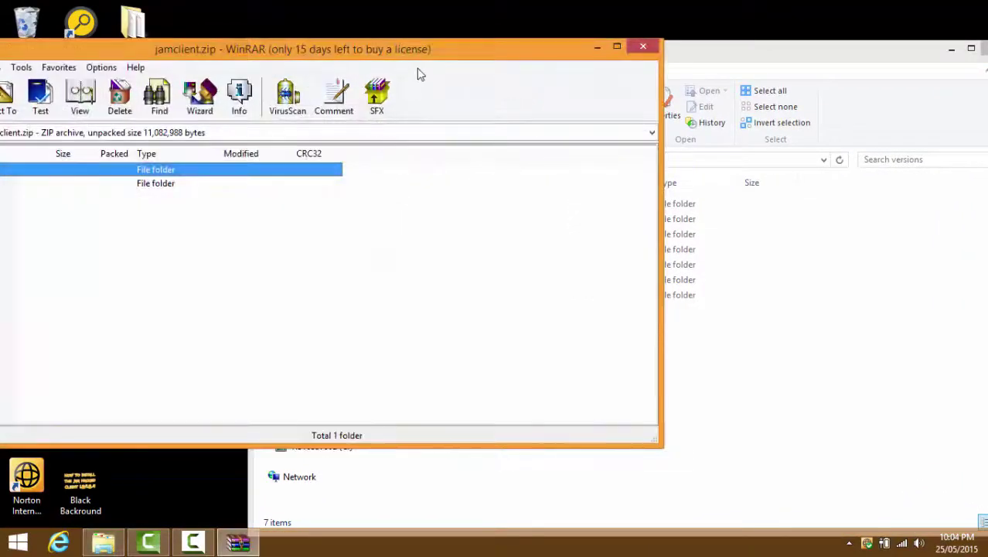
left_click_drag(461, 49, 631, 294)
left_click_drag(673, 347, 762, 376)
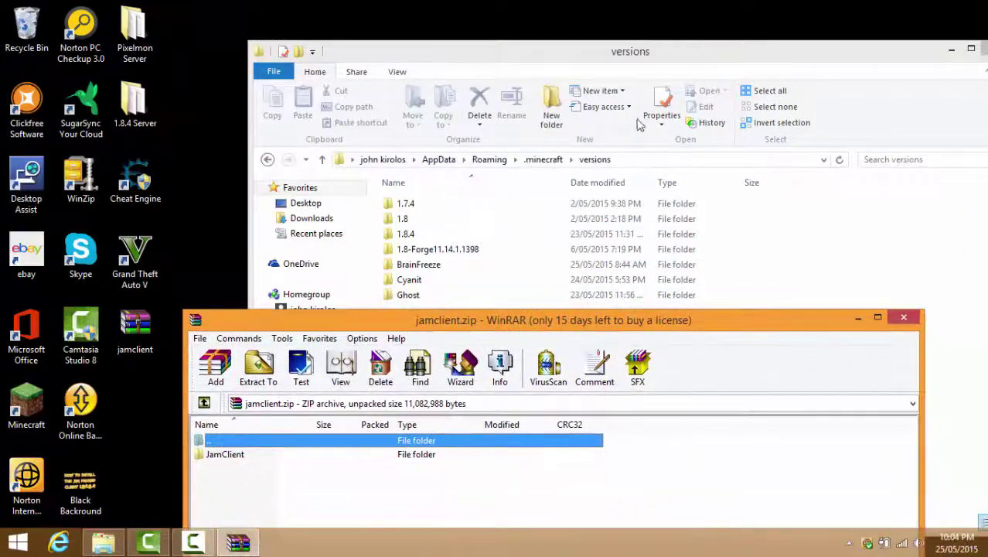
left_click_drag(658, 56, 845, 20)
left_click_drag(344, 322, 432, 295)
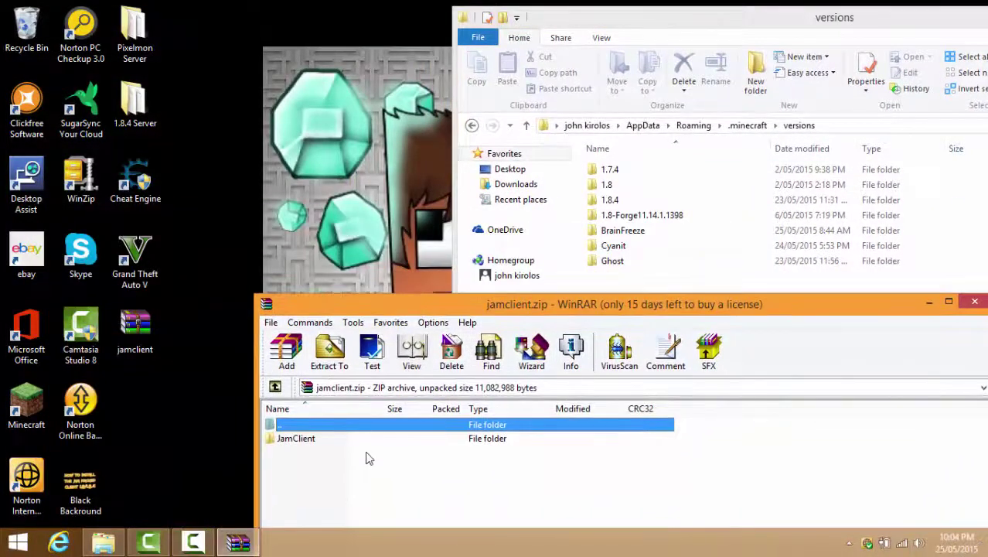
left_click_drag(300, 437, 643, 287)
- Close the WinRAR archive and launch Minecraft from its desktop icon
left_click_drag(773, 17, 850, 38)
left_click(851, 42)
left_click_drag(812, 303, 688, 321)
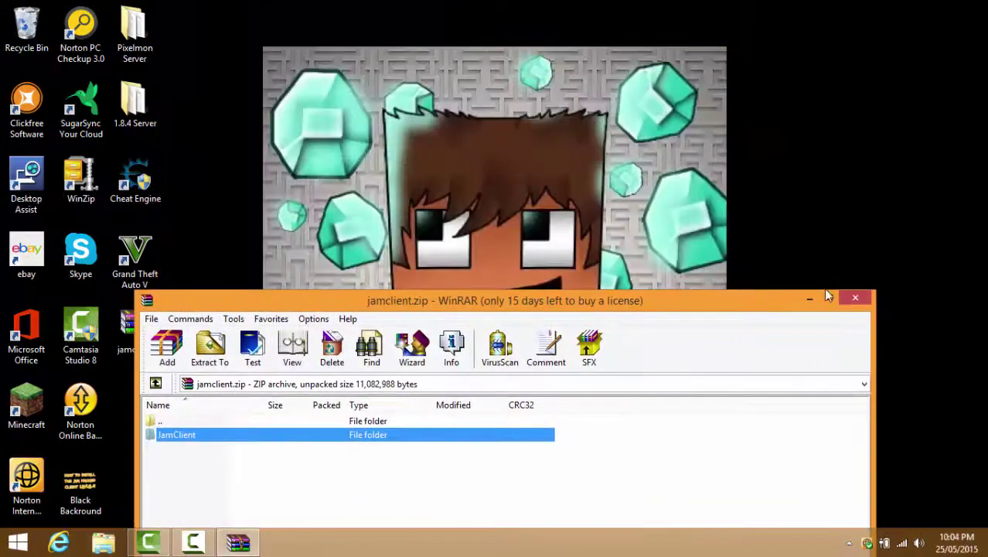
left_click(859, 320)
double_click(27, 404)
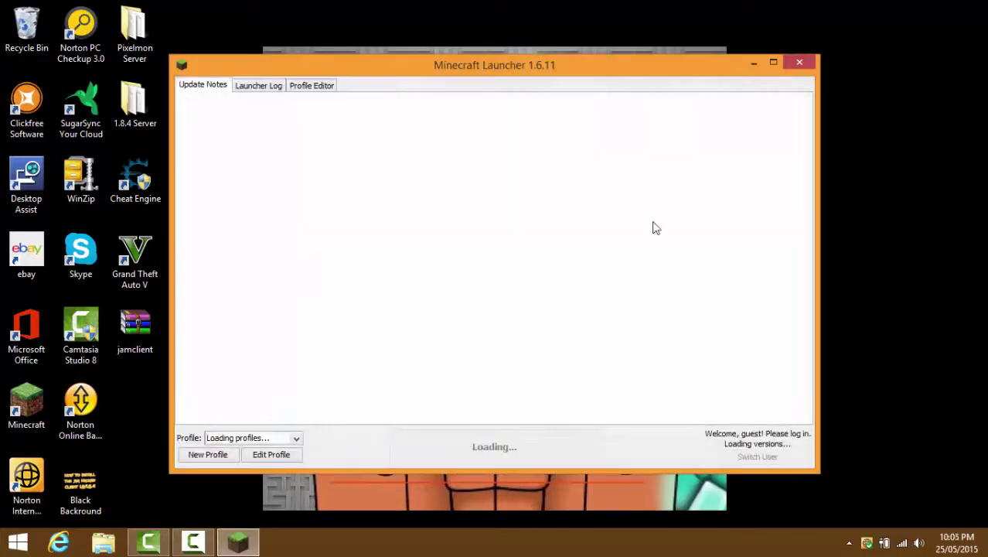
- Set the launcher profile's version to release JamClient and save the profile
left_click(773, 62)
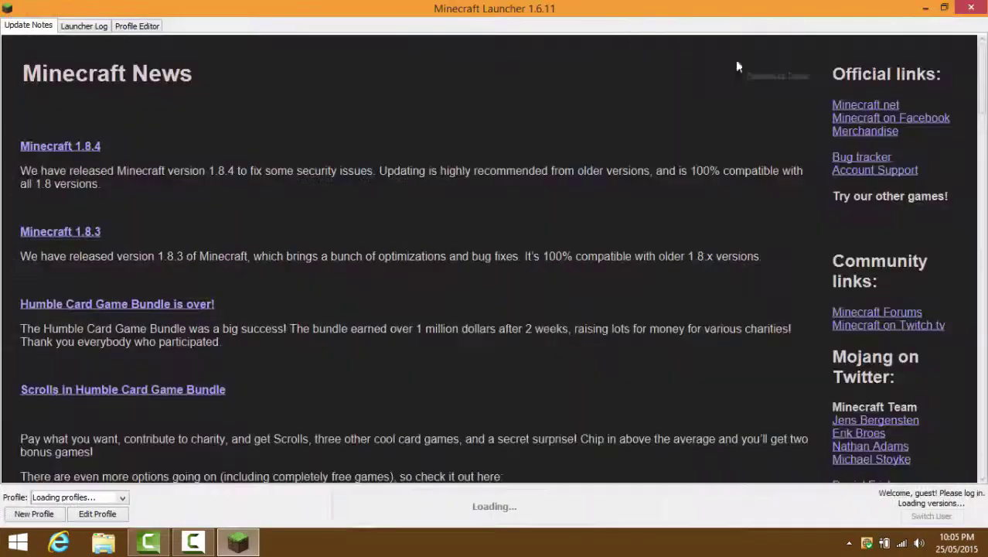
left_click(97, 513)
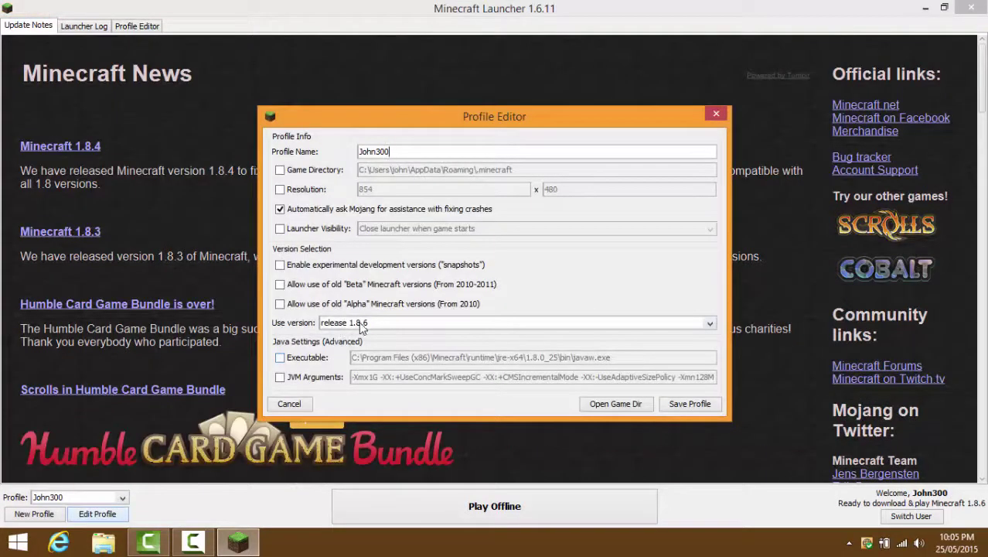
left_click(360, 324)
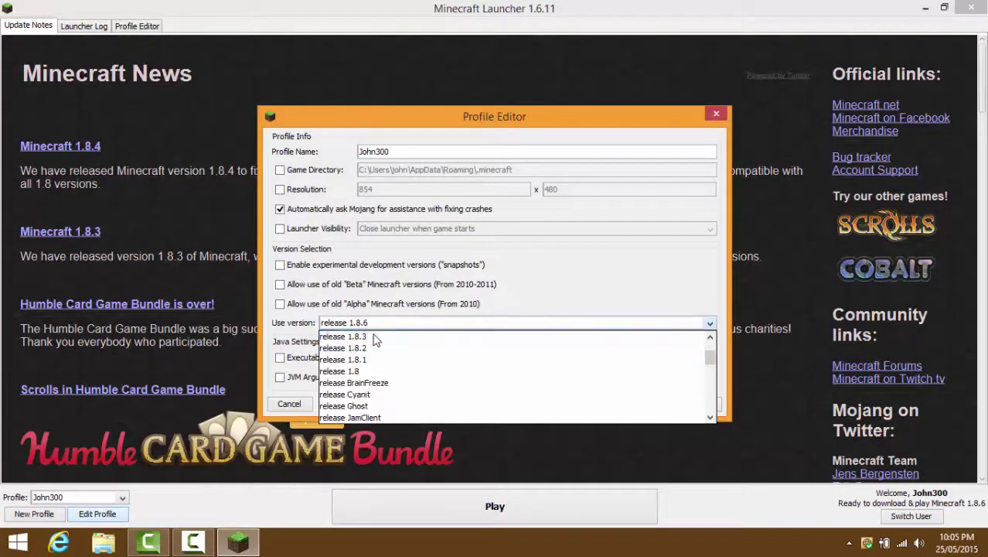
scroll(374, 336, "down", 2)
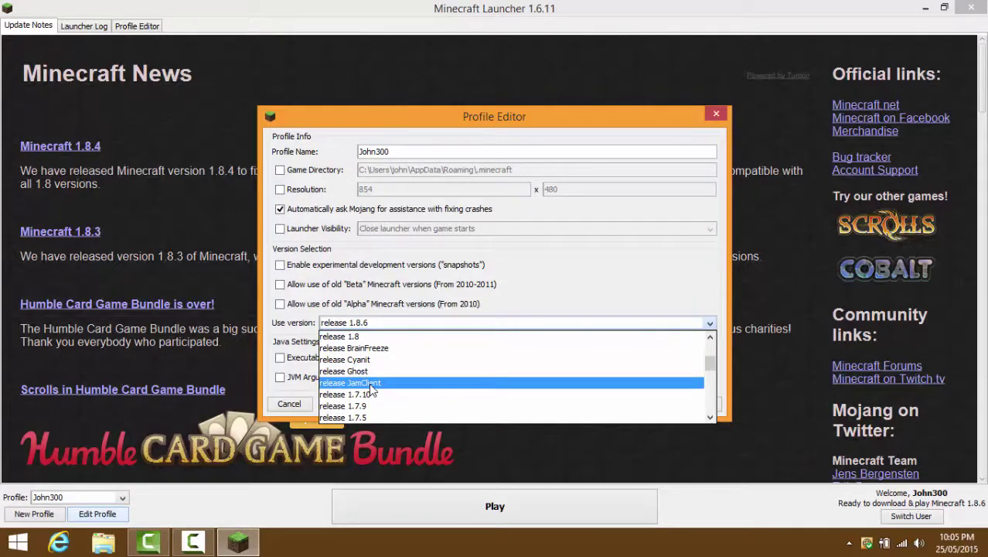
left_click(371, 384)
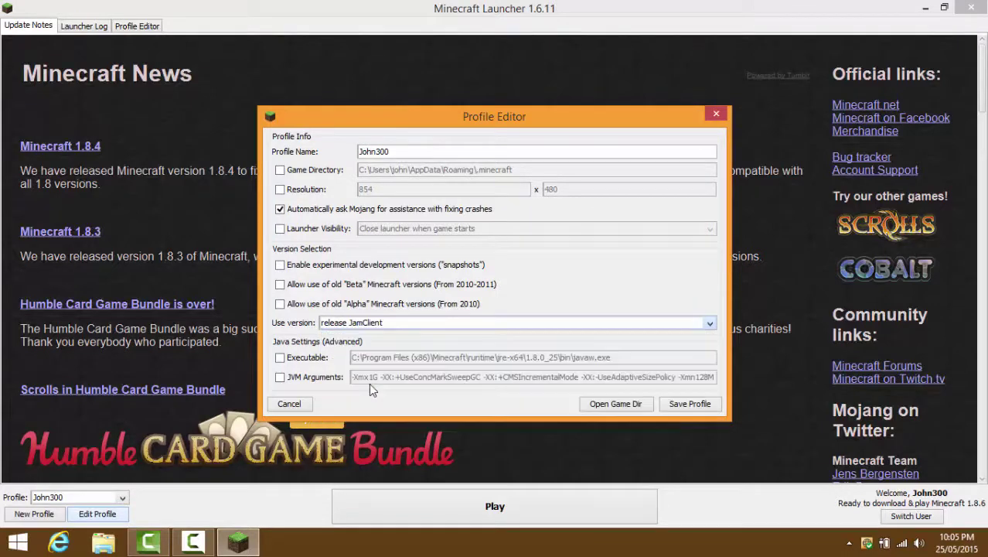
left_click(684, 406)
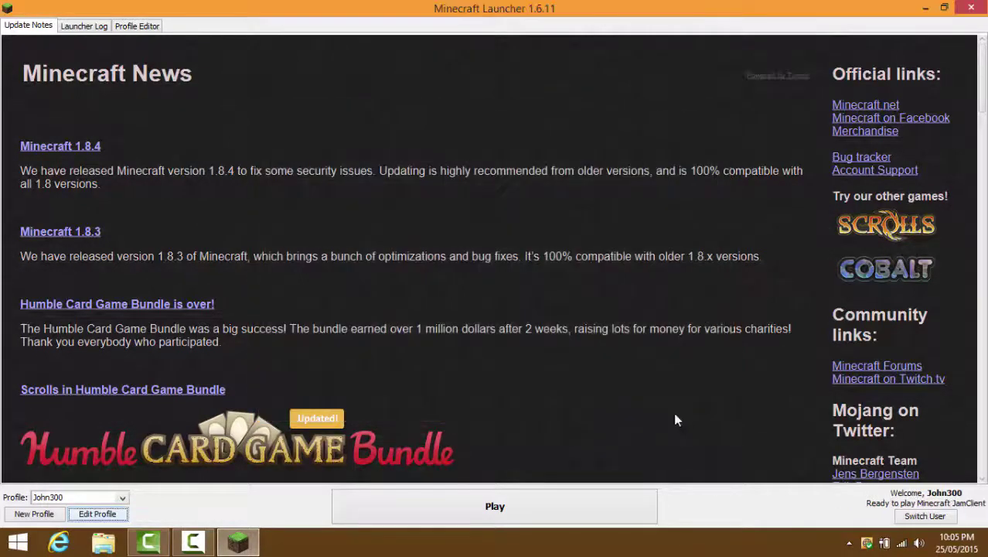
- Launch the JamClient version from the launcher and maximize the JAM 5.0 game window
left_click(583, 509)
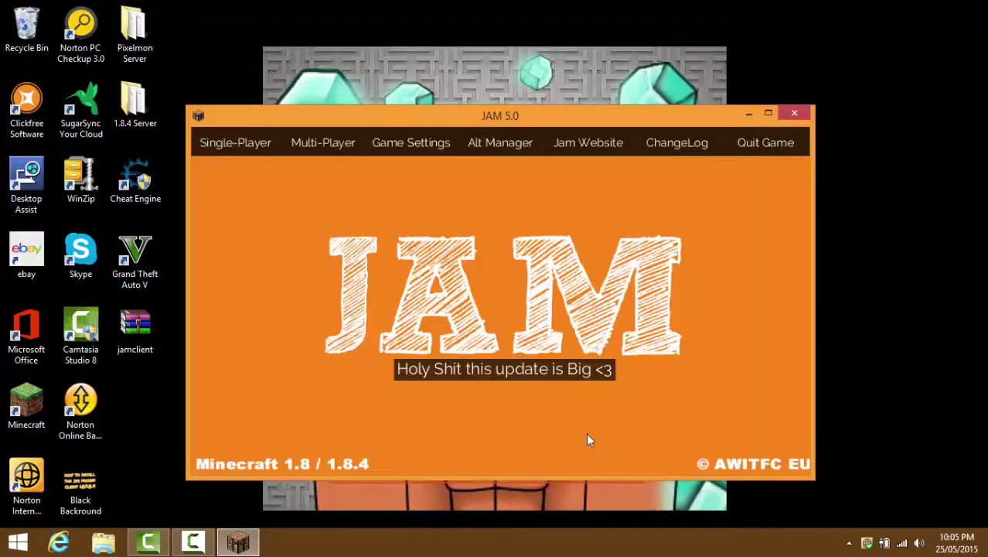
left_click(768, 114)
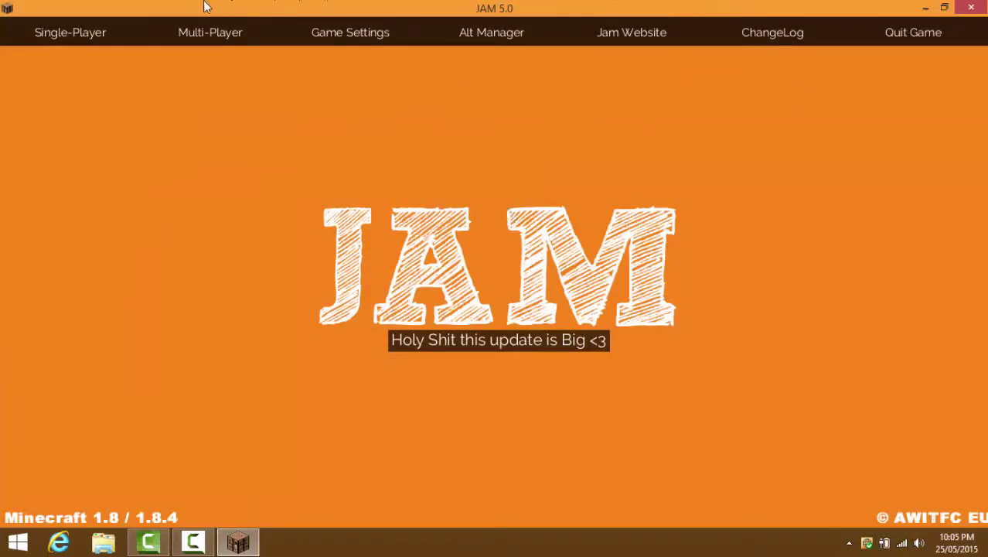
- Load the Tutorial world from the single-player world list
left_click(91, 32)
left_click(492, 112)
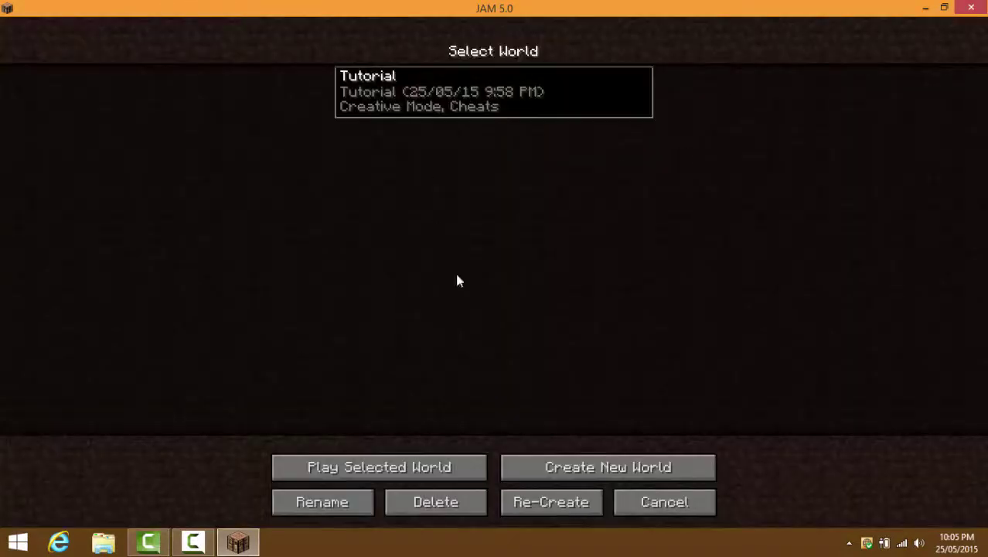
left_click(460, 467)
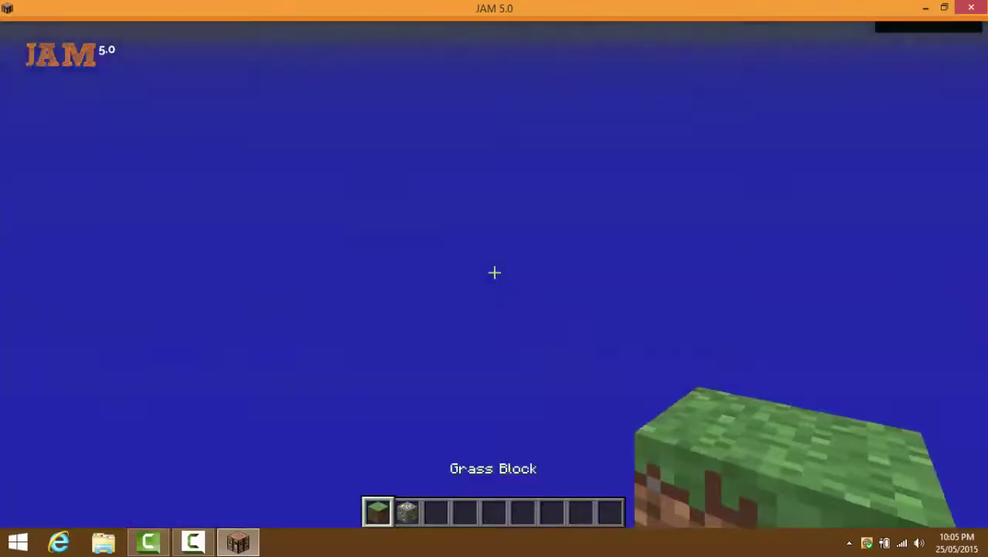
- Open and close the creative inventory, walk forward, then open the JAM mod panels with Right Shift
scroll(494, 273, "down", 1)
key("e")
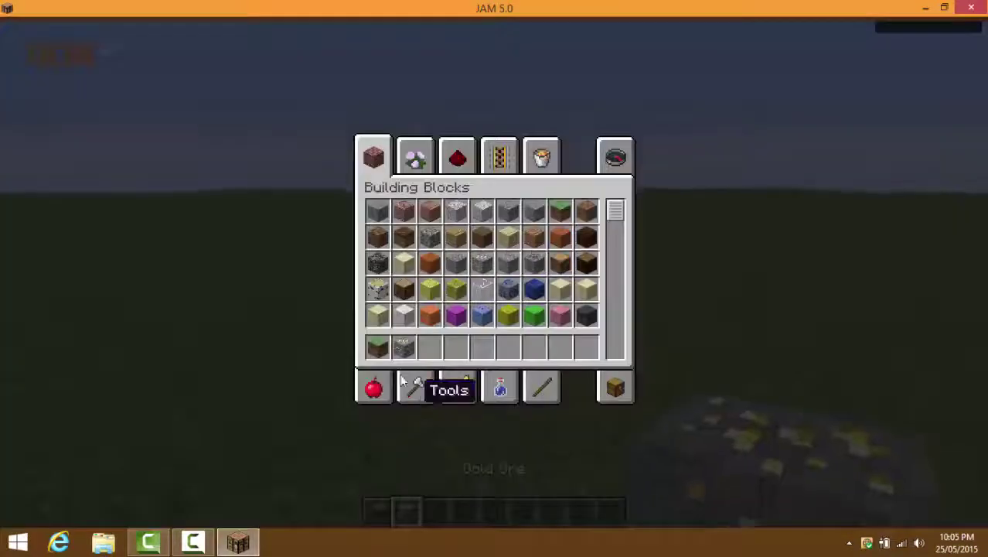
key("e")
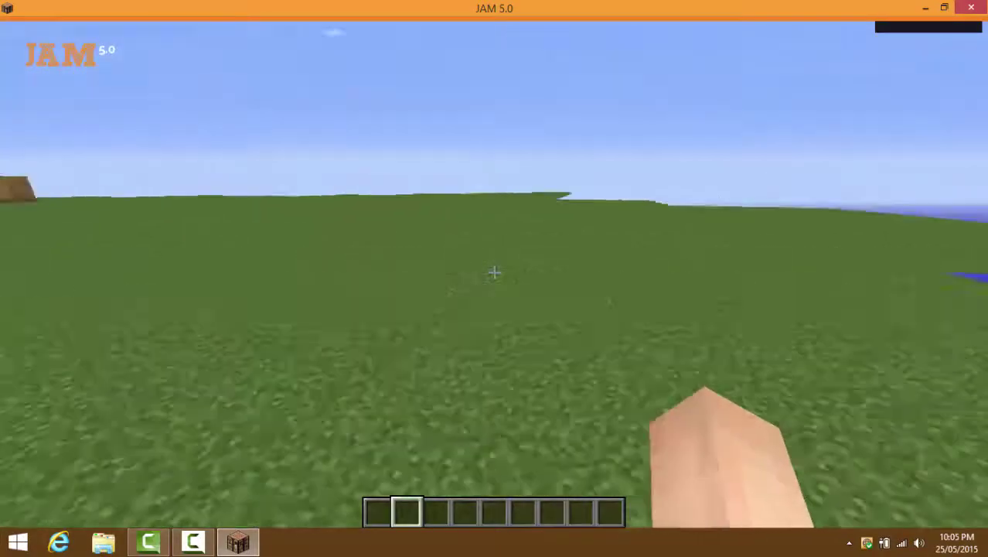
key("w")
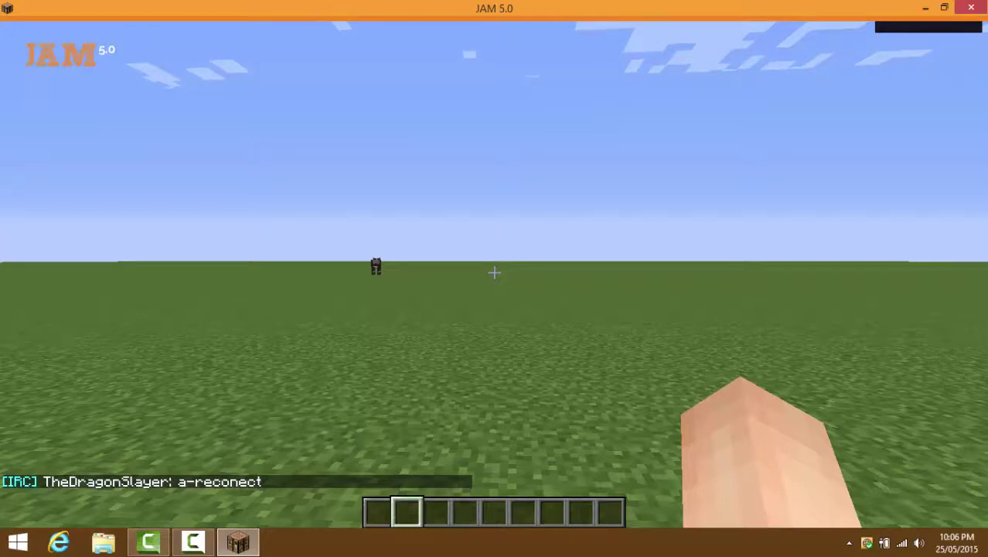
key("Shift_R")
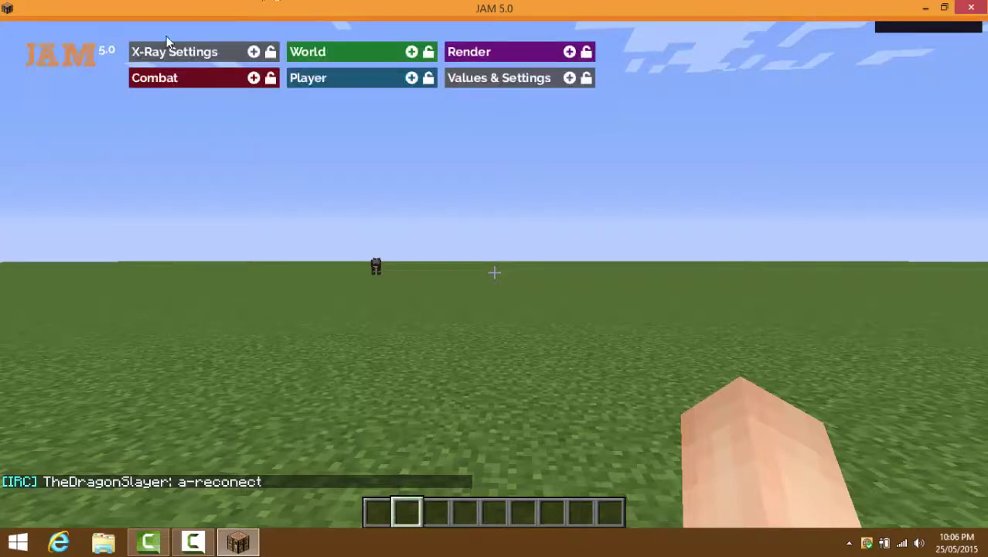
left_click(258, 55)
left_click(258, 56)
left_click(253, 78)
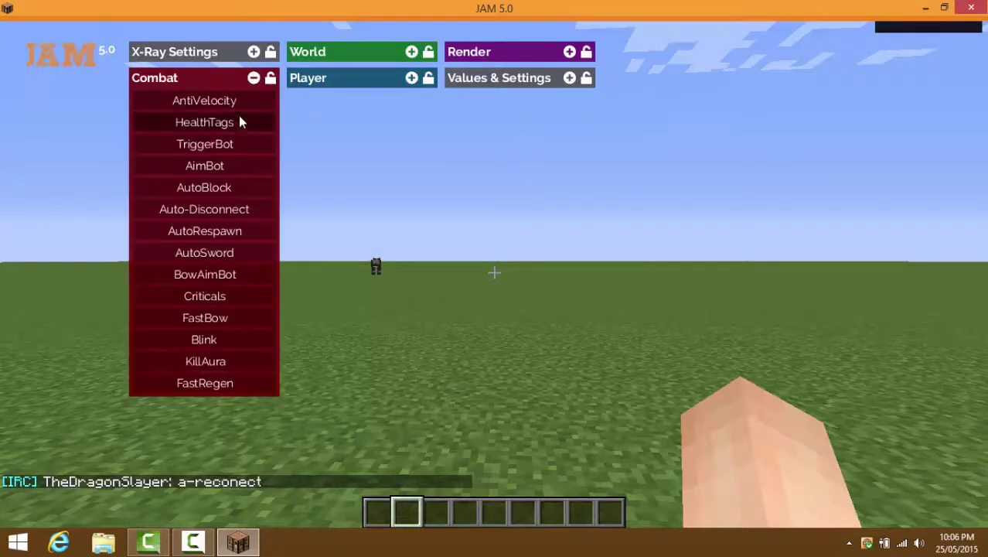
left_click(235, 144)
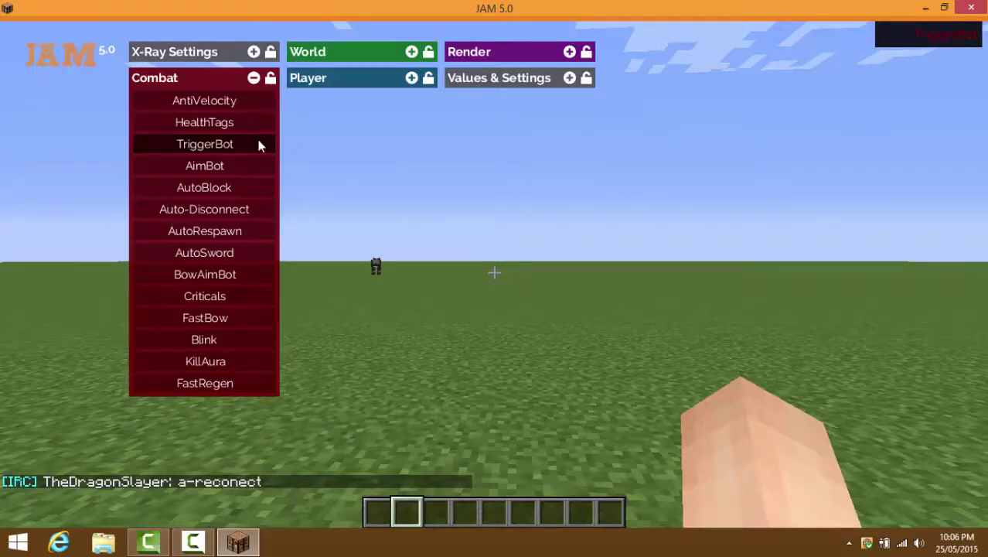
left_click(243, 142)
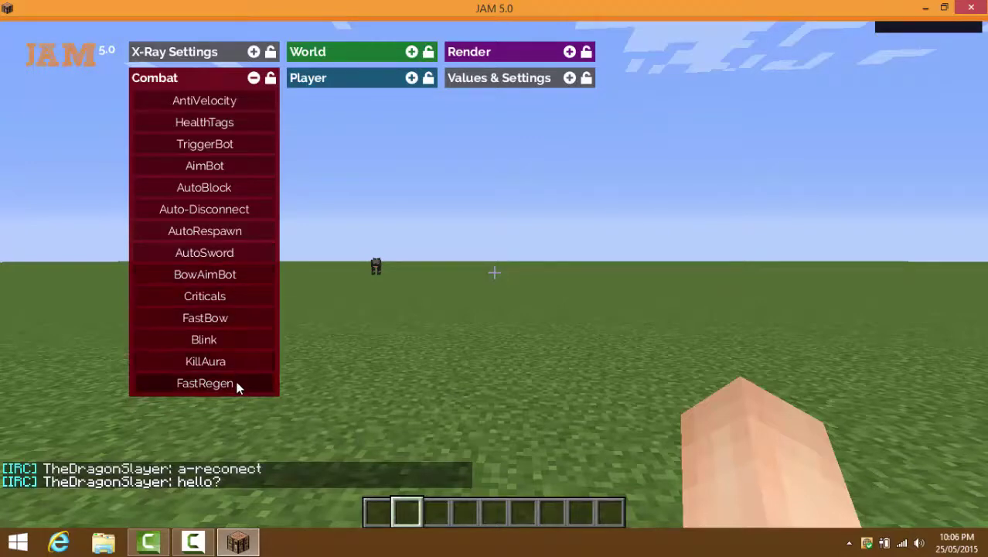
left_click(253, 78)
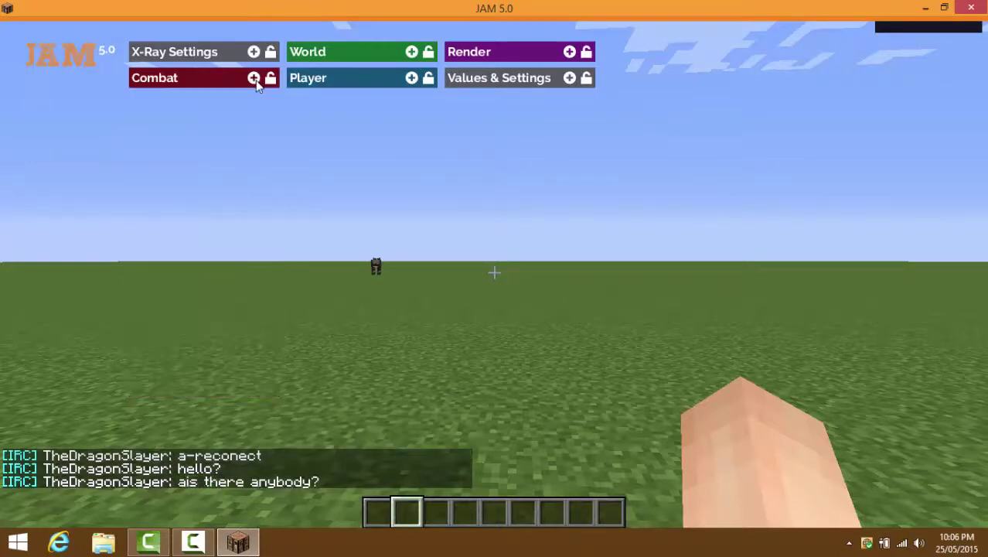
left_click(255, 51)
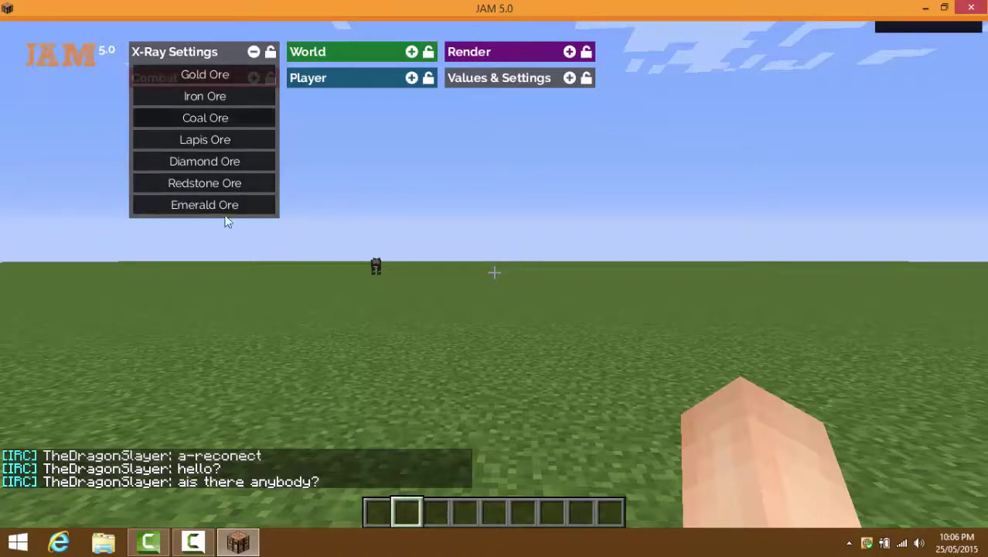
left_click(254, 51)
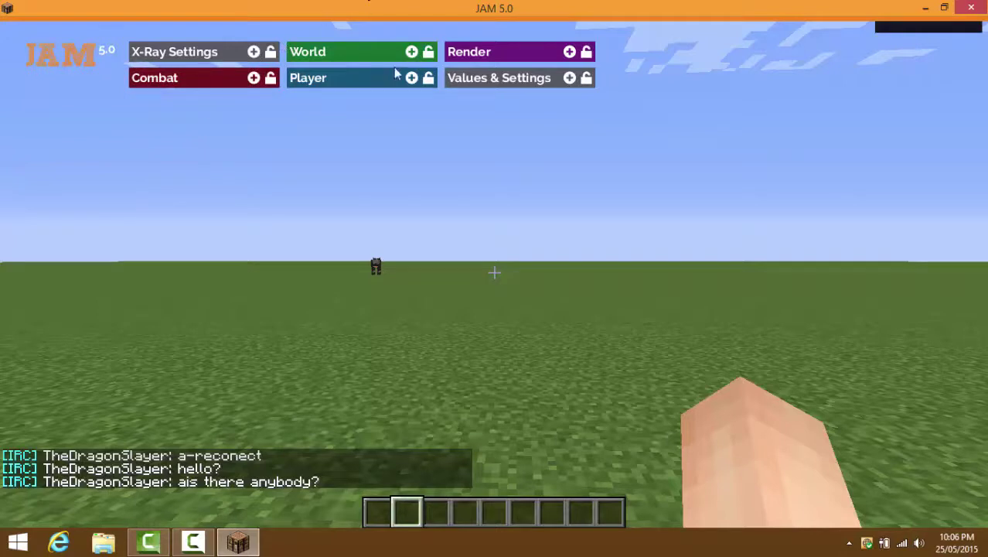
- Expand and collapse the World, Player and Render module lists in turn
left_click(412, 52)
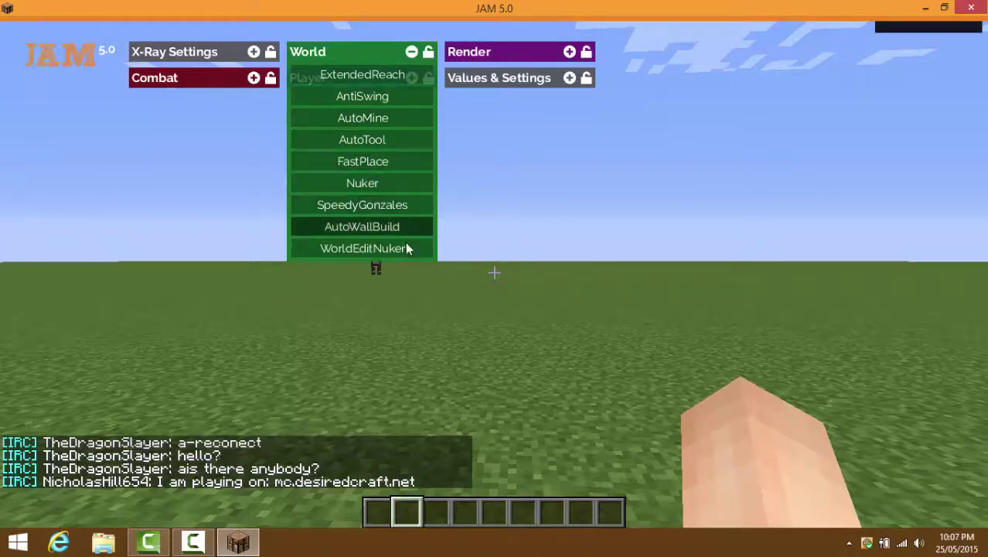
left_click(411, 52)
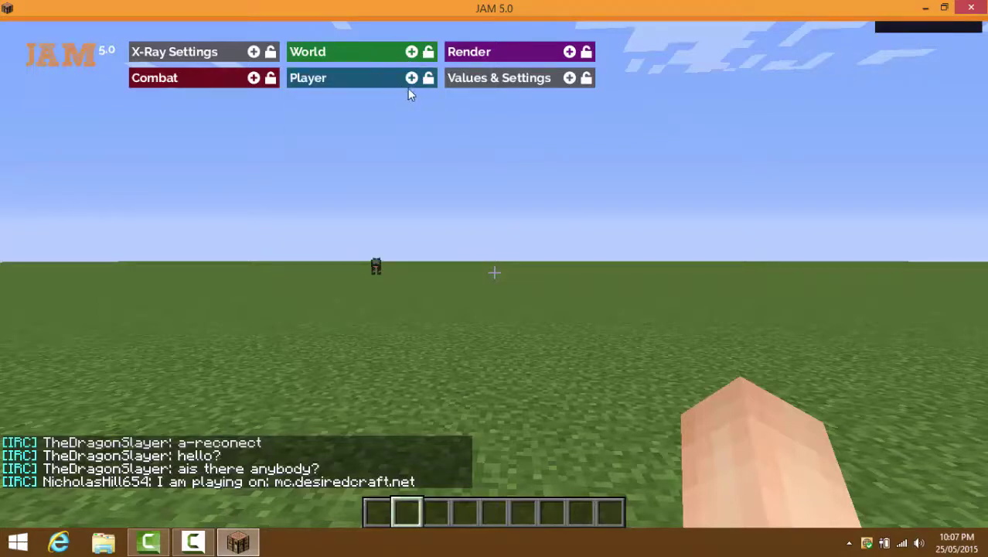
left_click(412, 78)
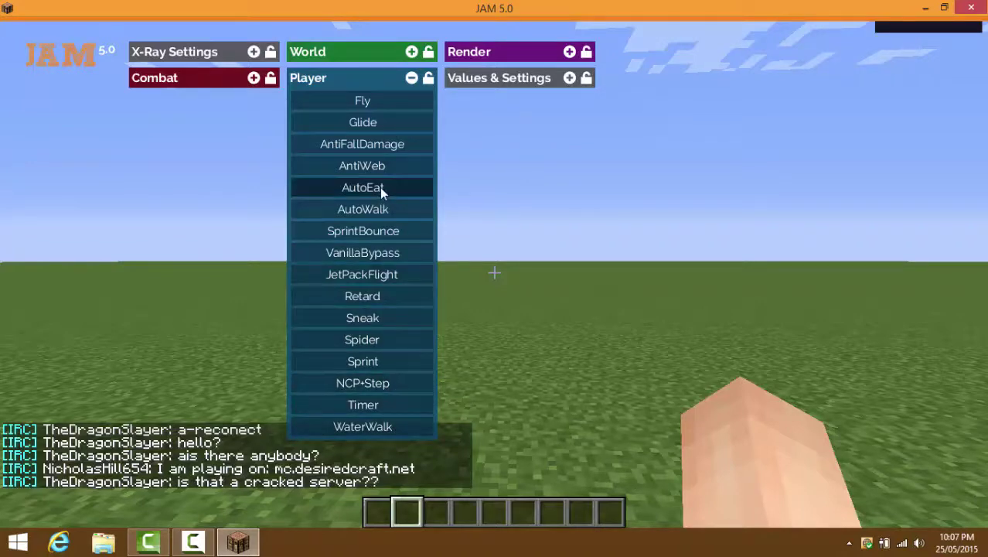
left_click(412, 78)
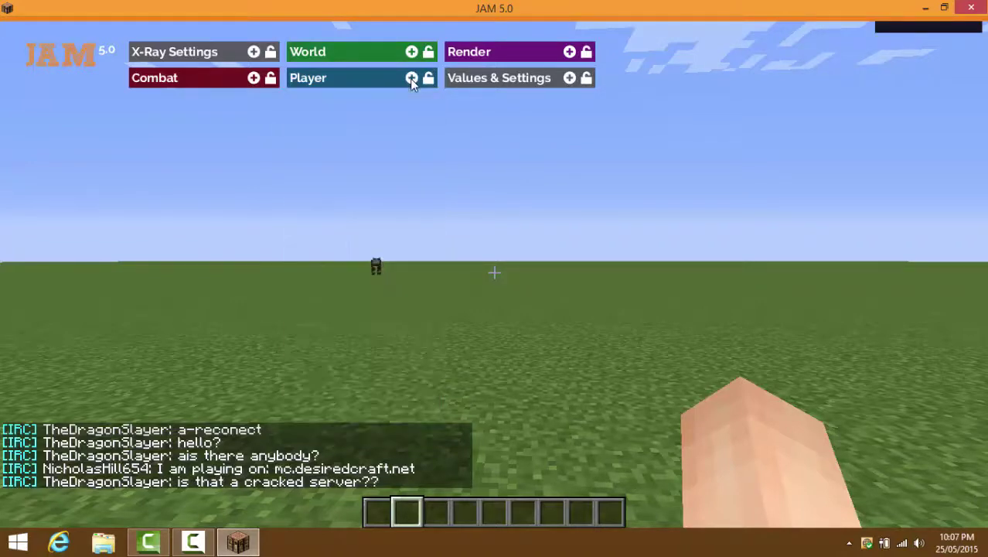
left_click(569, 52)
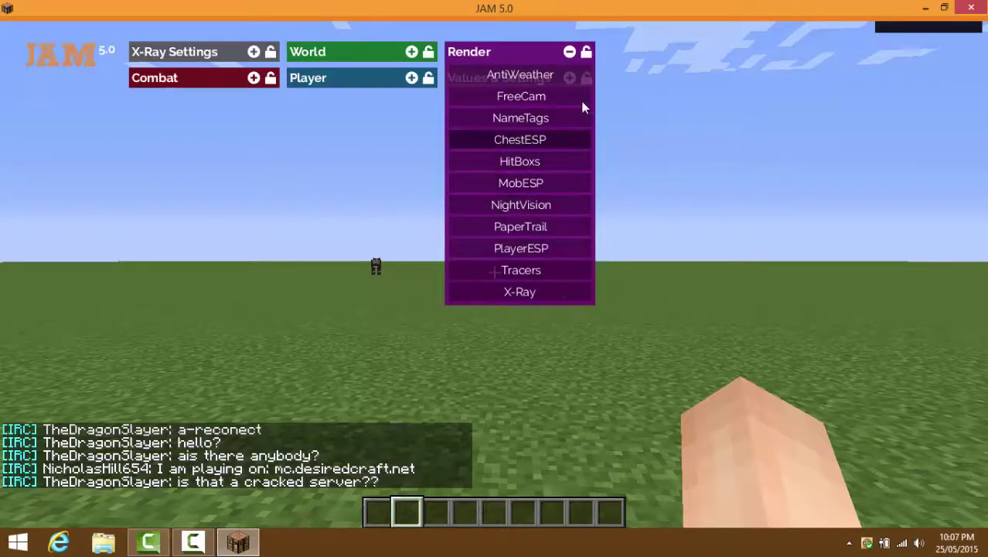
left_click(569, 51)
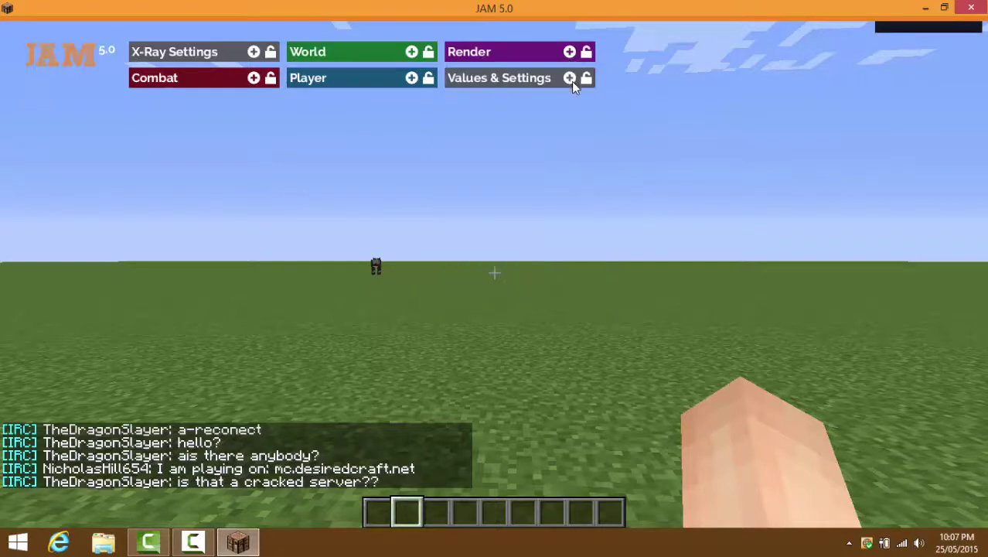
- Raise Fly Speed from 0 to 1 under Values & Settings, then collapse that panel
left_click(570, 78)
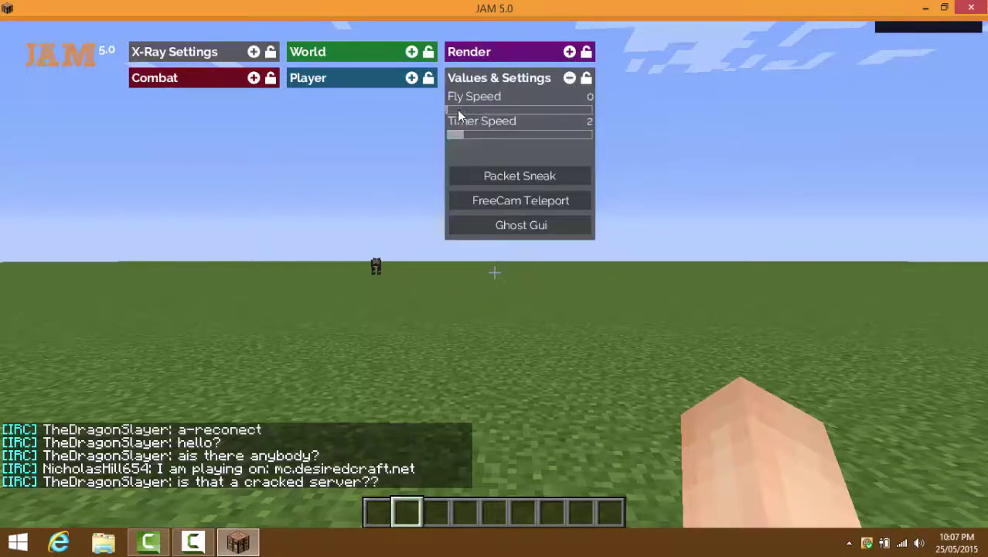
mouse_move(457, 109)
left_mouse_down()
mouse_move(601, 99)
mouse_move(464, 108)
left_mouse_up()
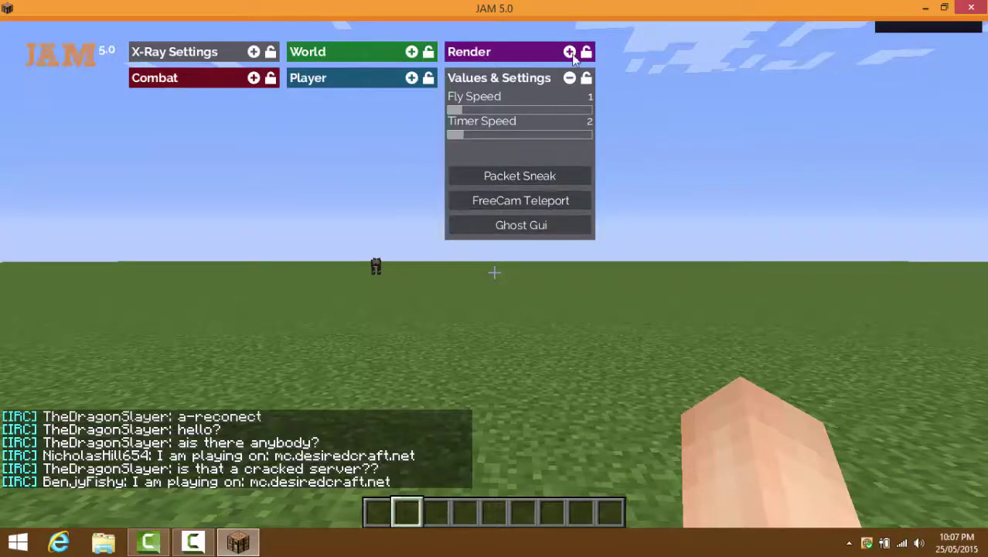
left_click(567, 79)
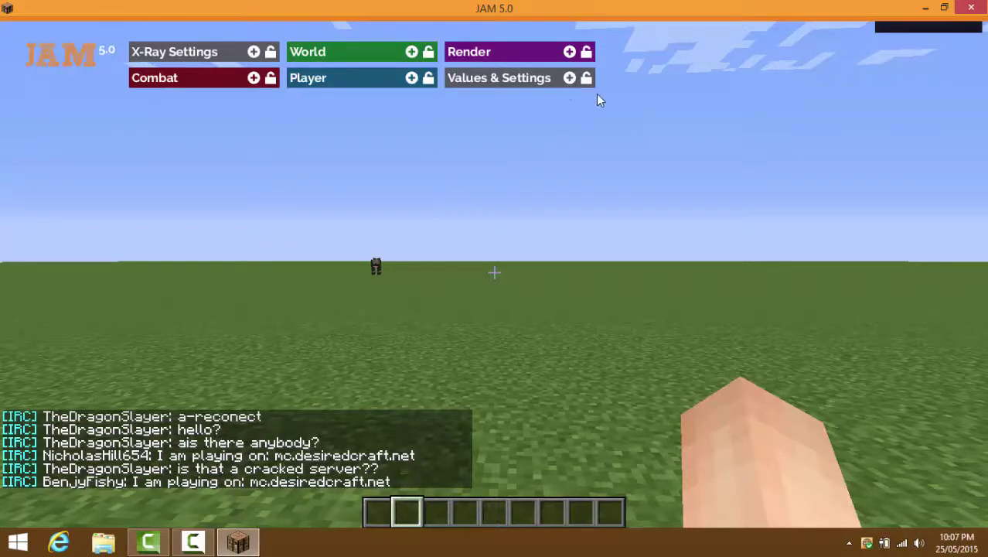
- Close the mod menu and send 'heello' in chat
key("Escape")
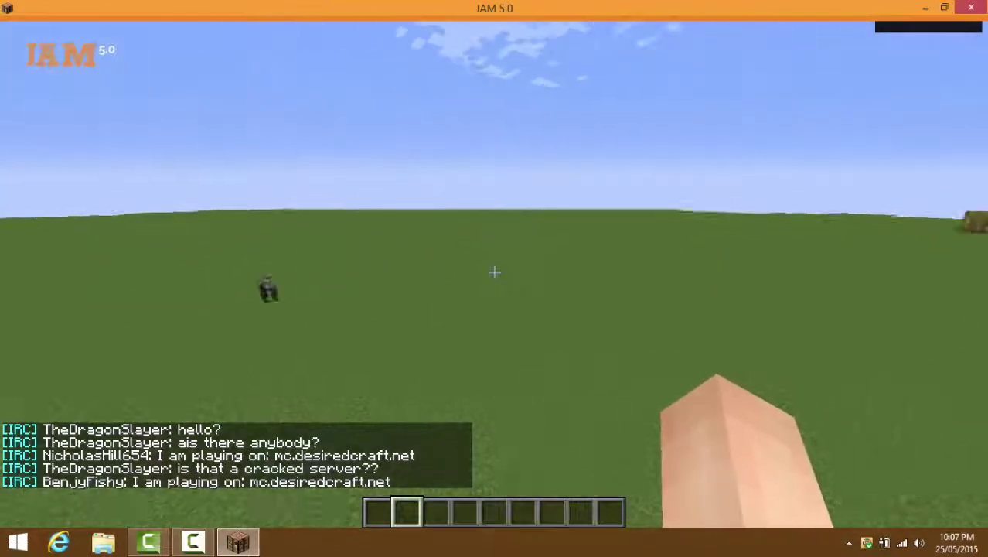
key("t")
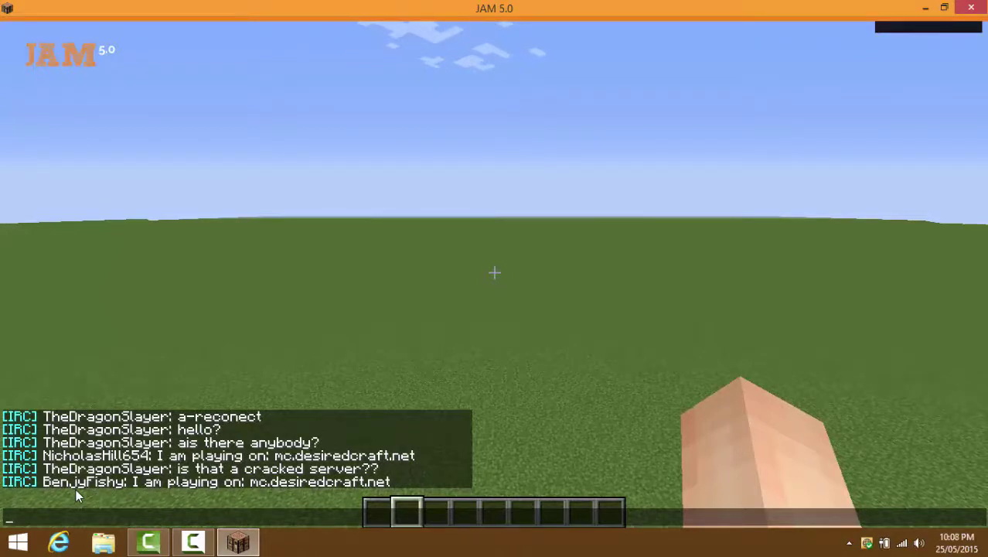
type("heello")
key("Return")
- Send the '.irc hello' command in chat
key("t")
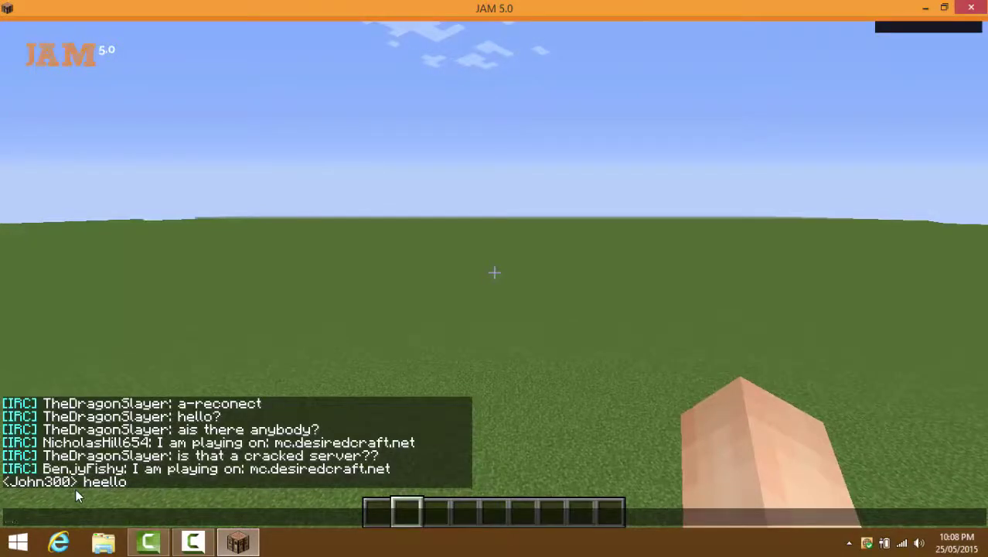
type("/irc")
key("BackSpace")
key("BackSpace")
key("BackSpace")
key("BackSpace")
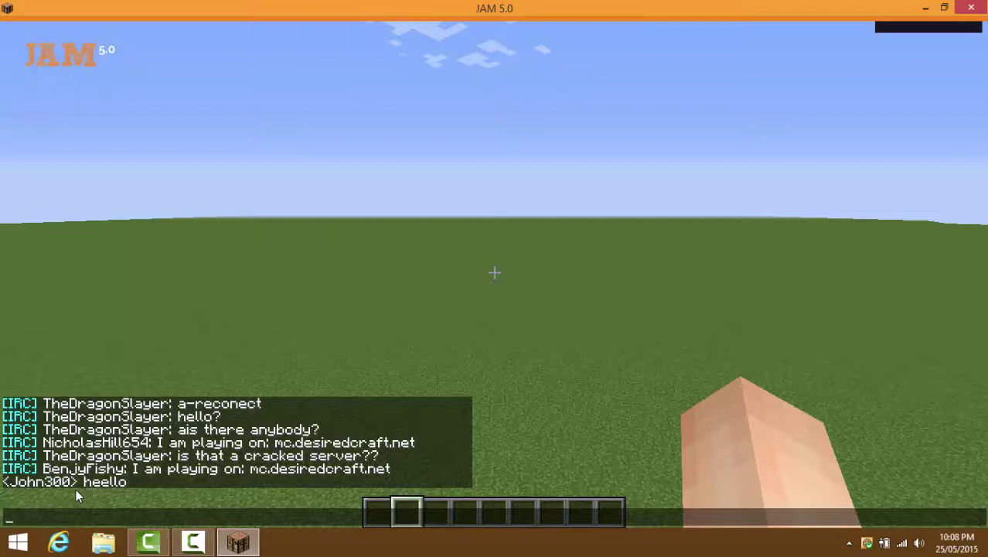
type(".irc")
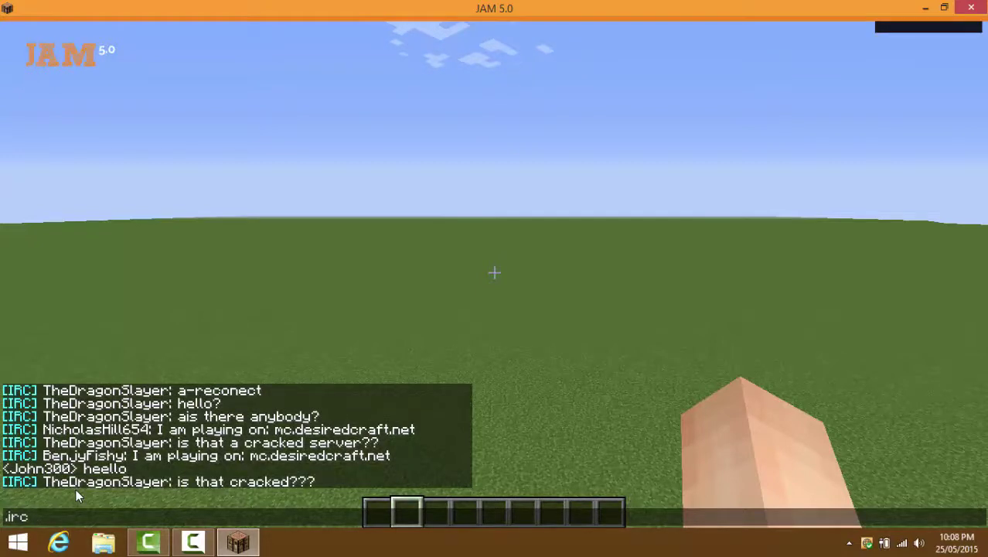
type(" hello")
key("Return")
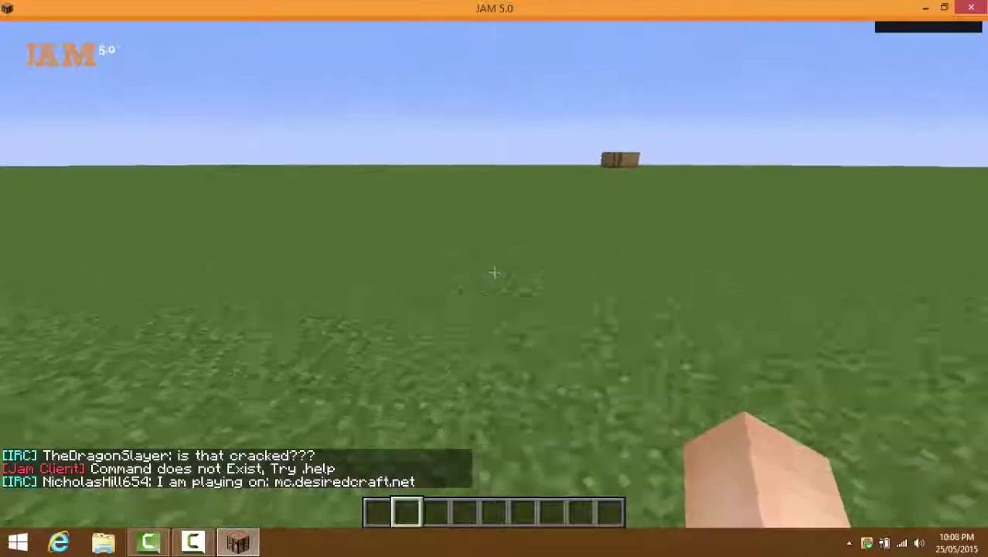
- Walk toward the wooden structure, then save and quit to the title menu
key("w")
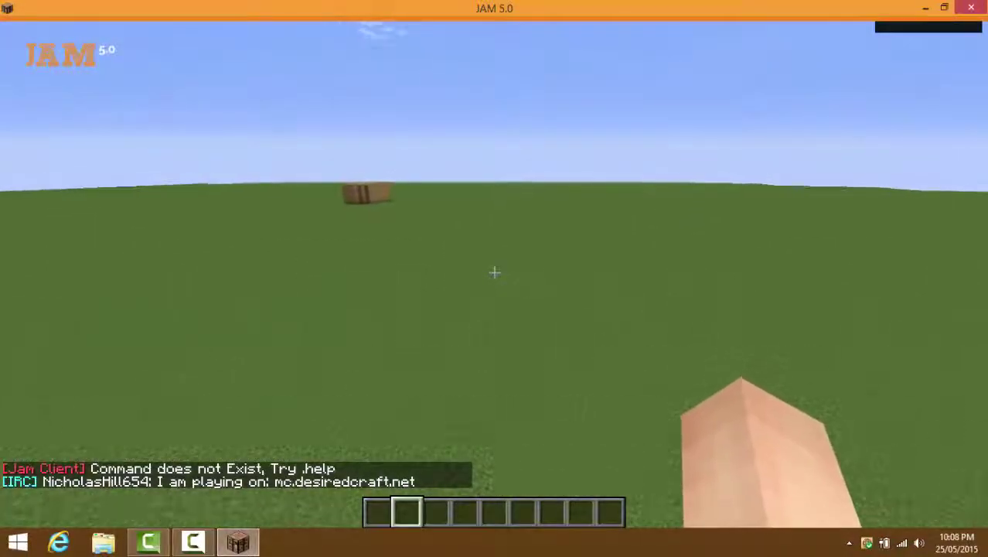
key("w")
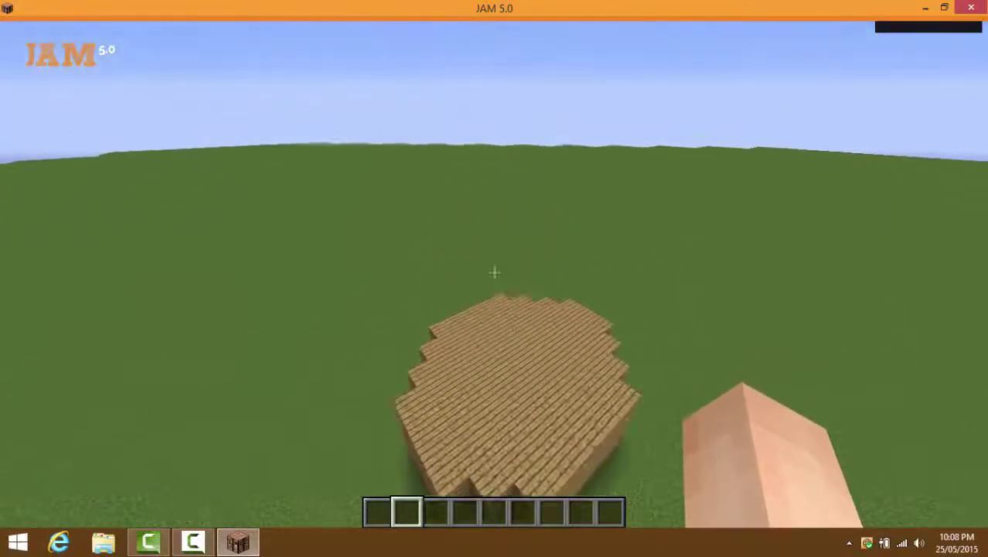
key("Escape")
left_click(503, 314)
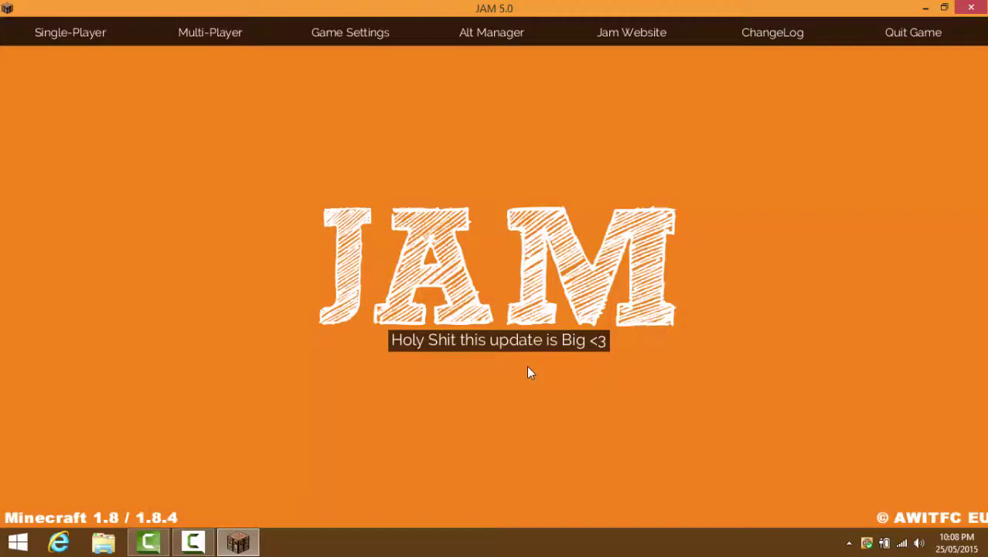